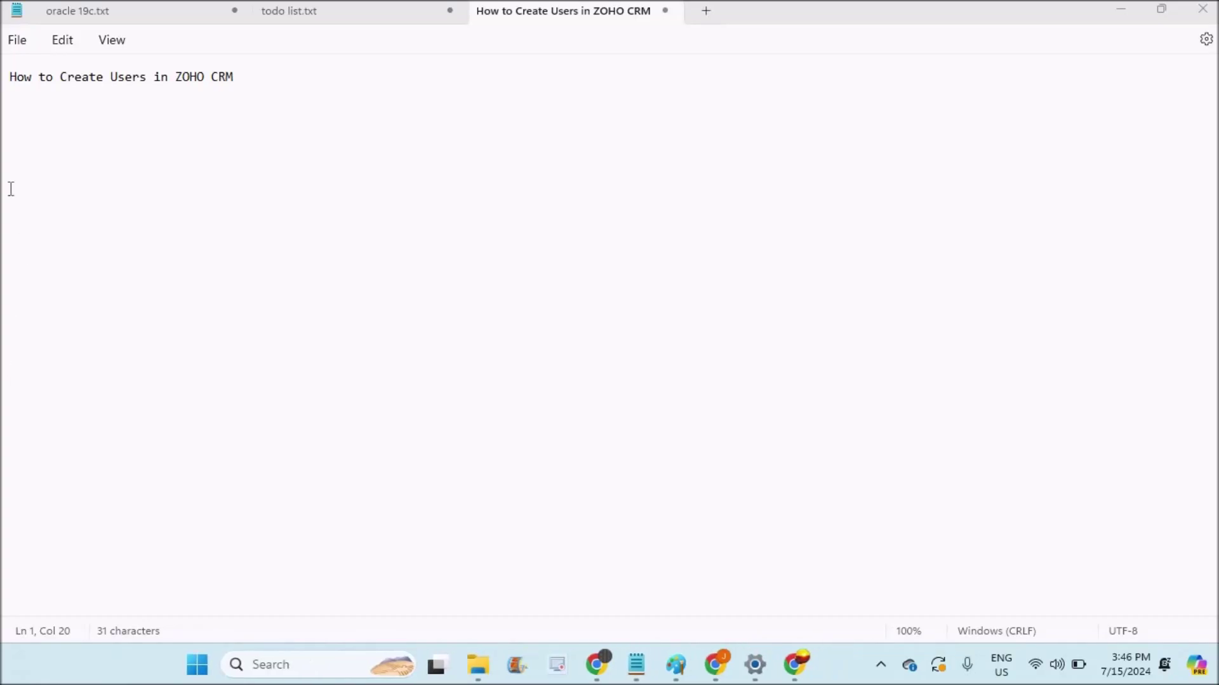
# Highlight the Notepad title 'How to Create Users in ZOHO CRM' and bring up the Zoho CRM Home tab.
pyautogui.moveTo(12, 79); pyautogui.dragTo(283, 82)
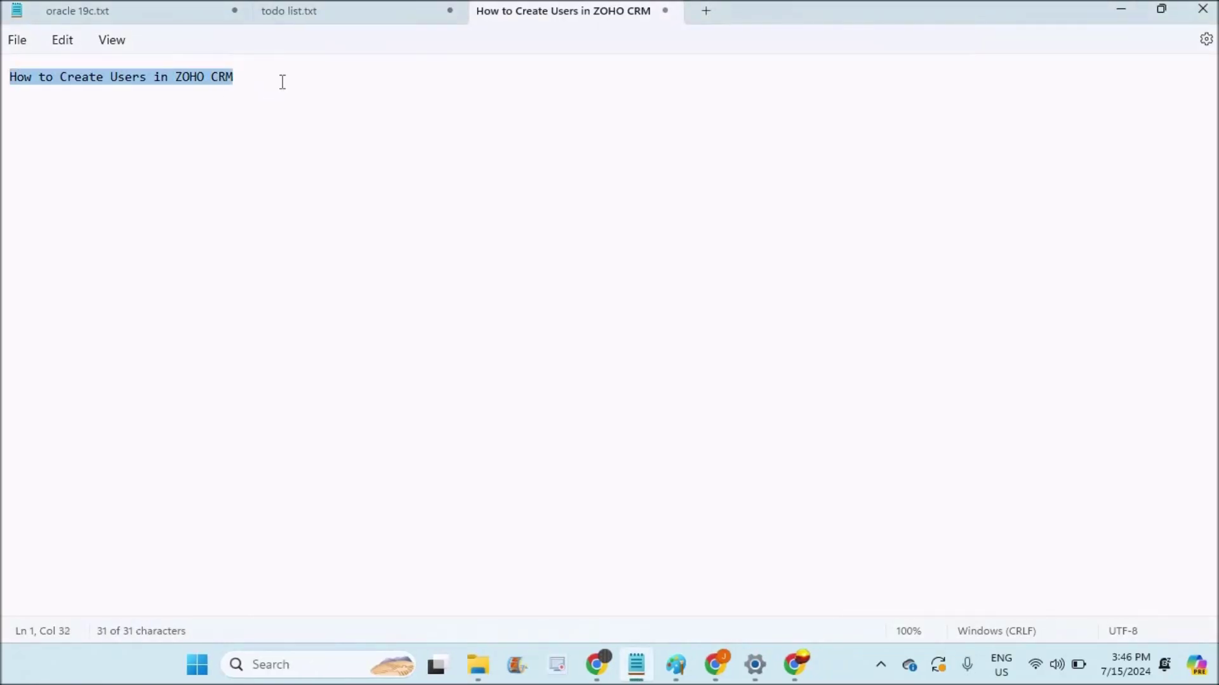
pyautogui.click(1162, 10)
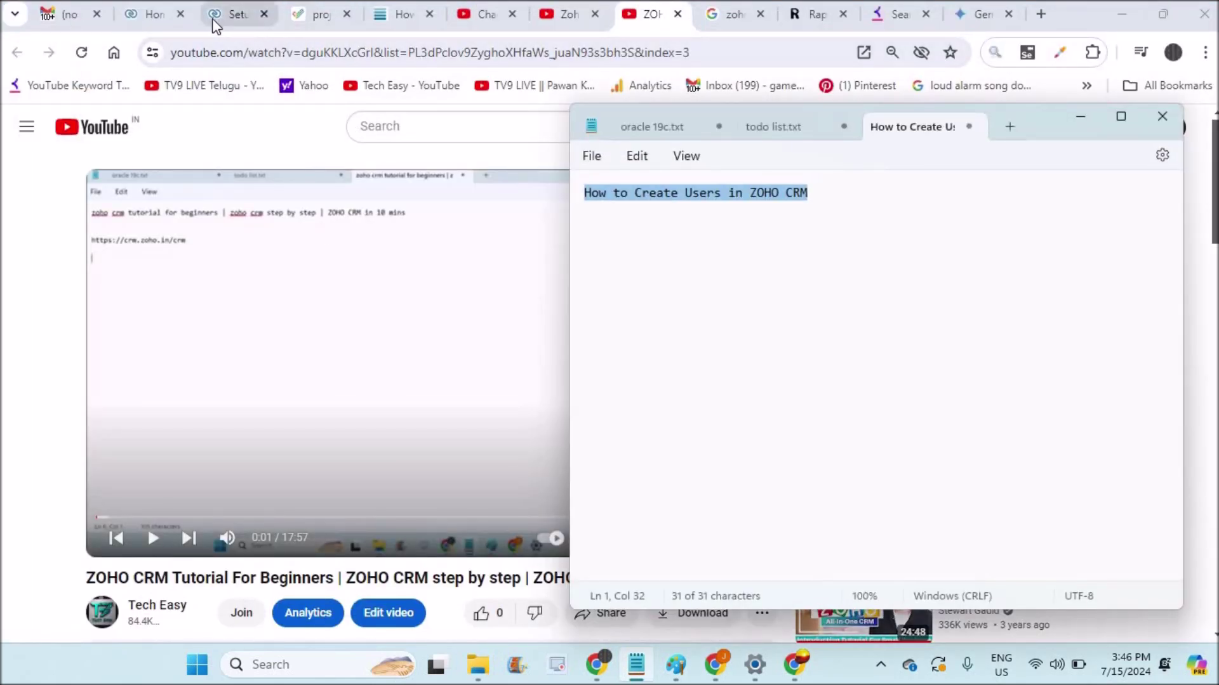
pyautogui.click(156, 14)
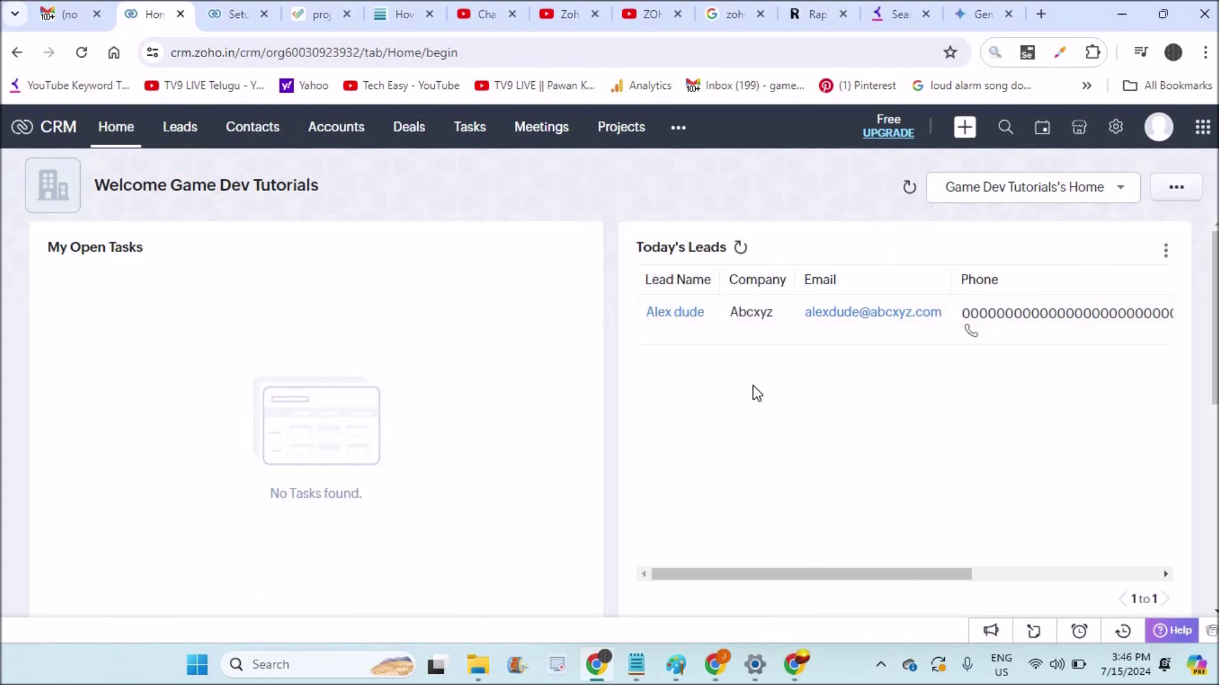
pyautogui.click(1162, 125)
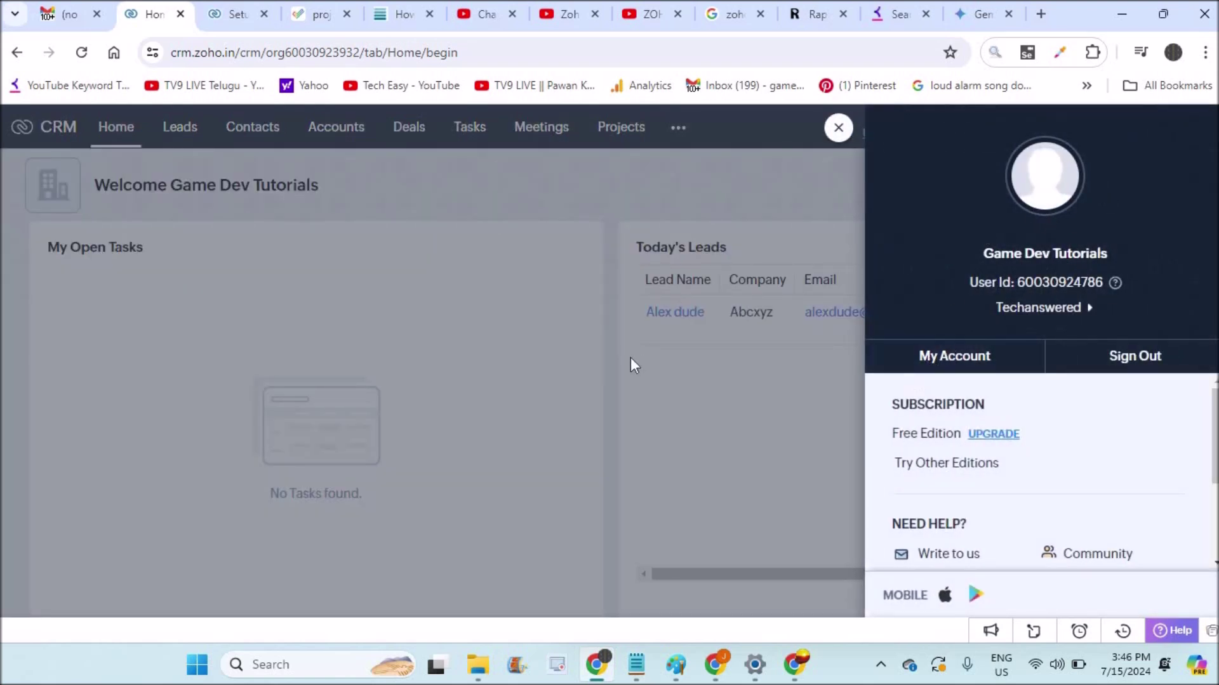
pyautogui.click(421, 312)
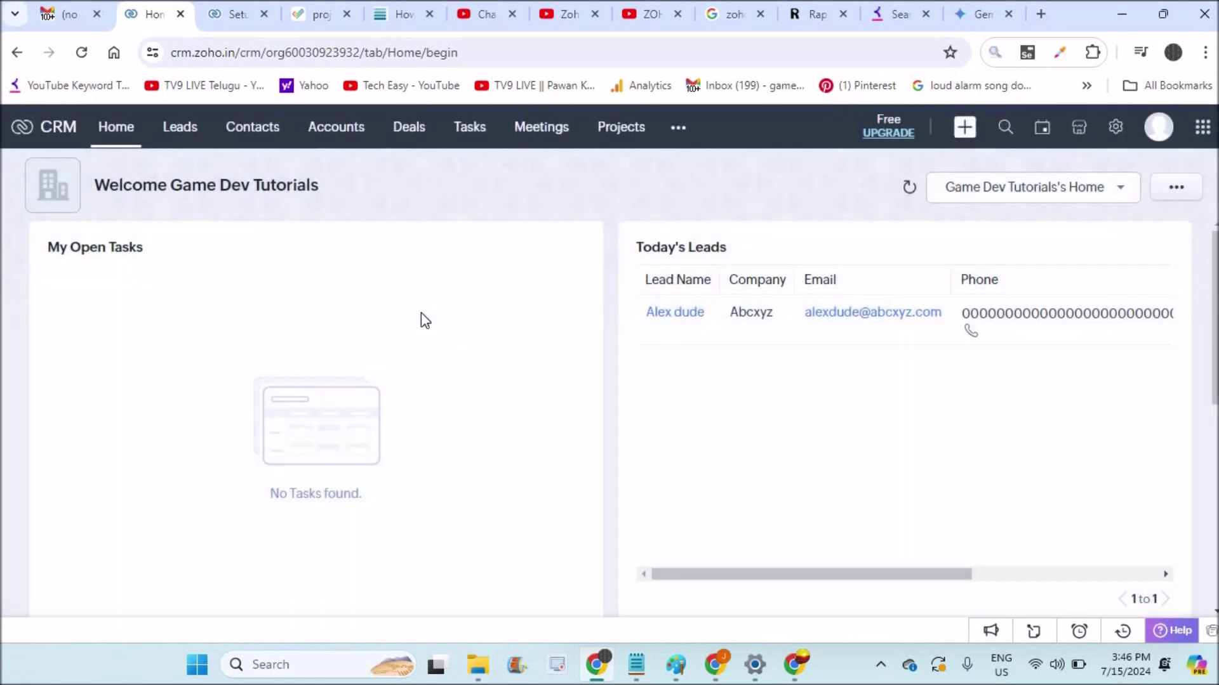
pyautogui.click(473, 130)
pyautogui.click(640, 10)
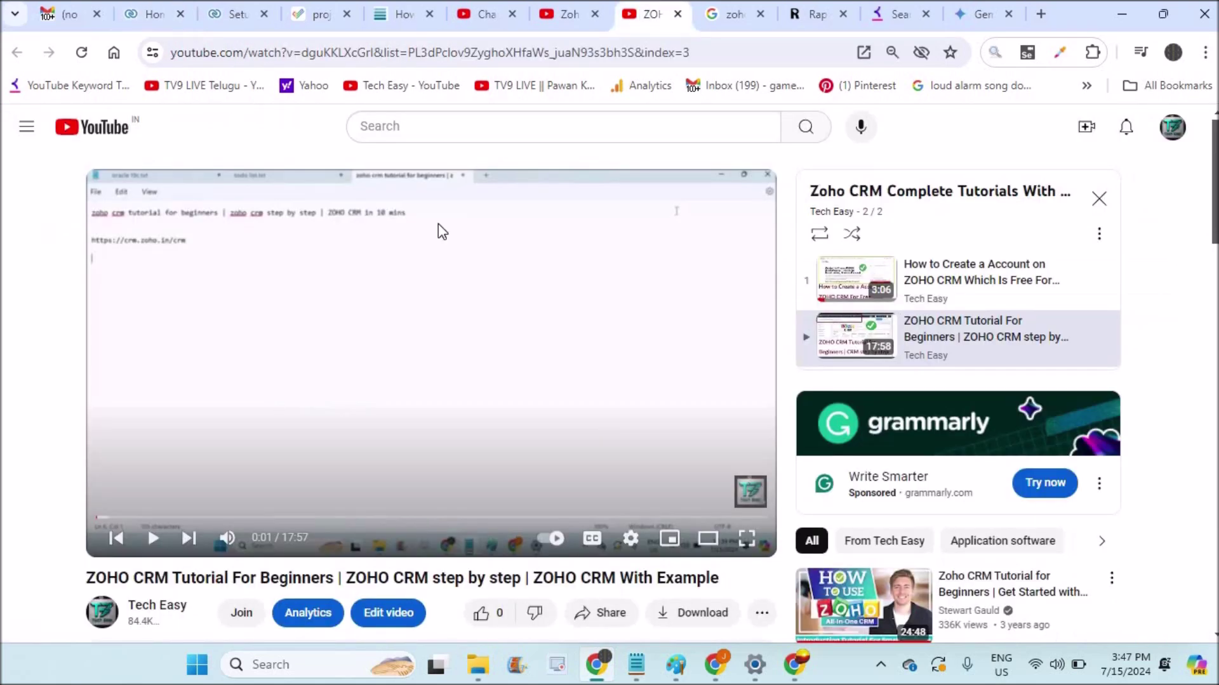
pyautogui.moveTo(82, 579); pyautogui.dragTo(374, 587)
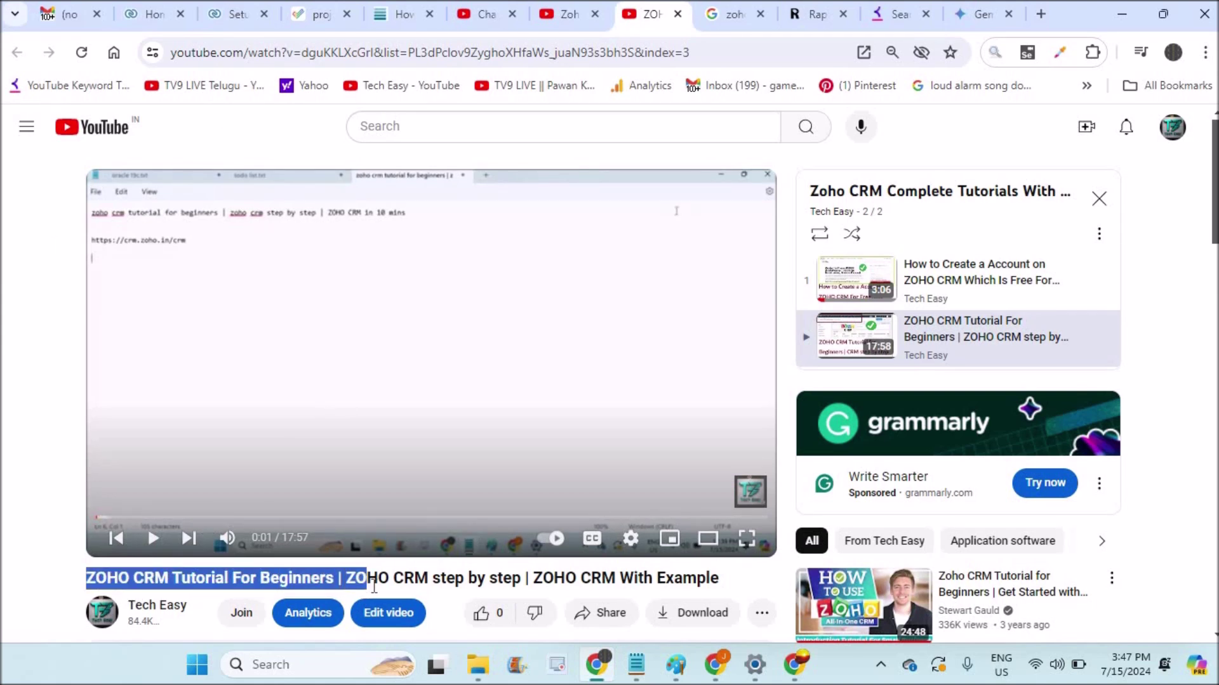
pyautogui.click(570, 55)
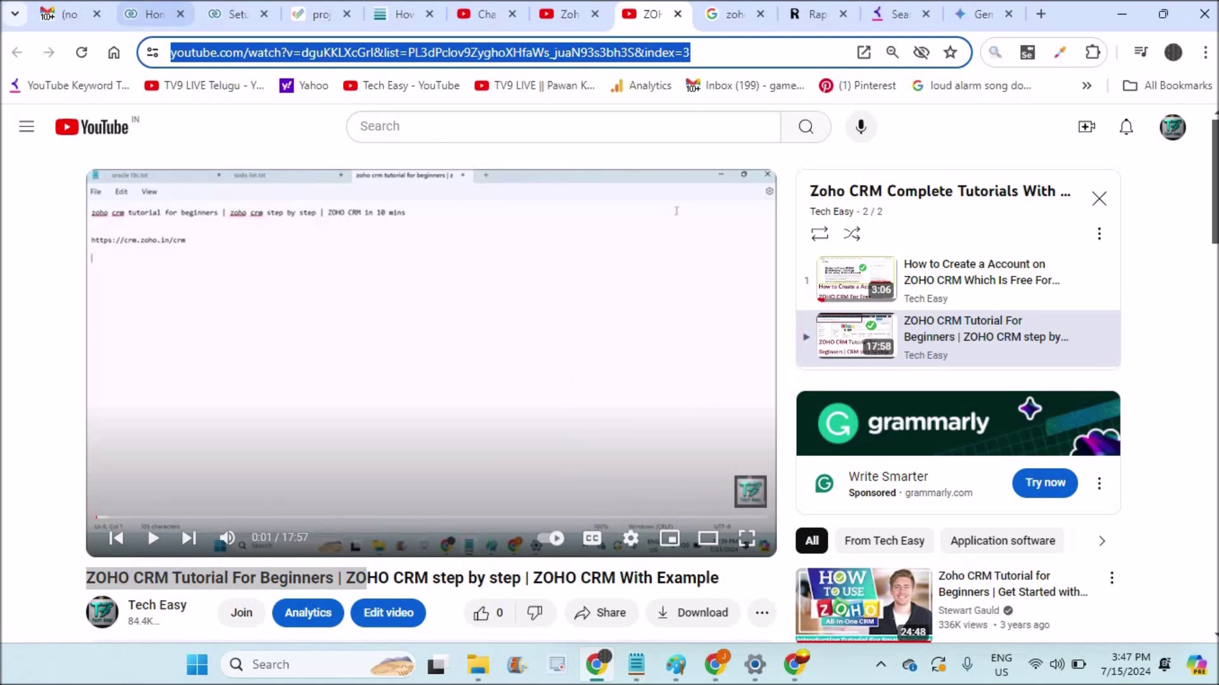
pyautogui.click(145, 14)
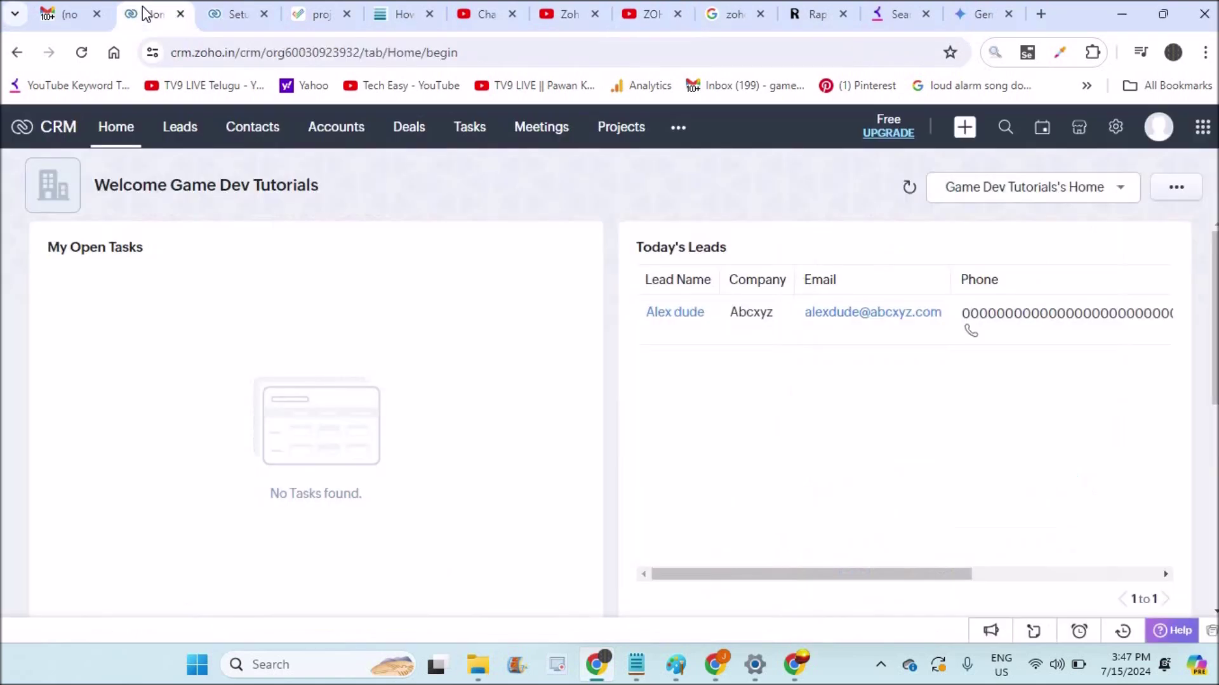
# Go to Setup > Users and bring up the Add New User form.
pyautogui.click(1114, 132)
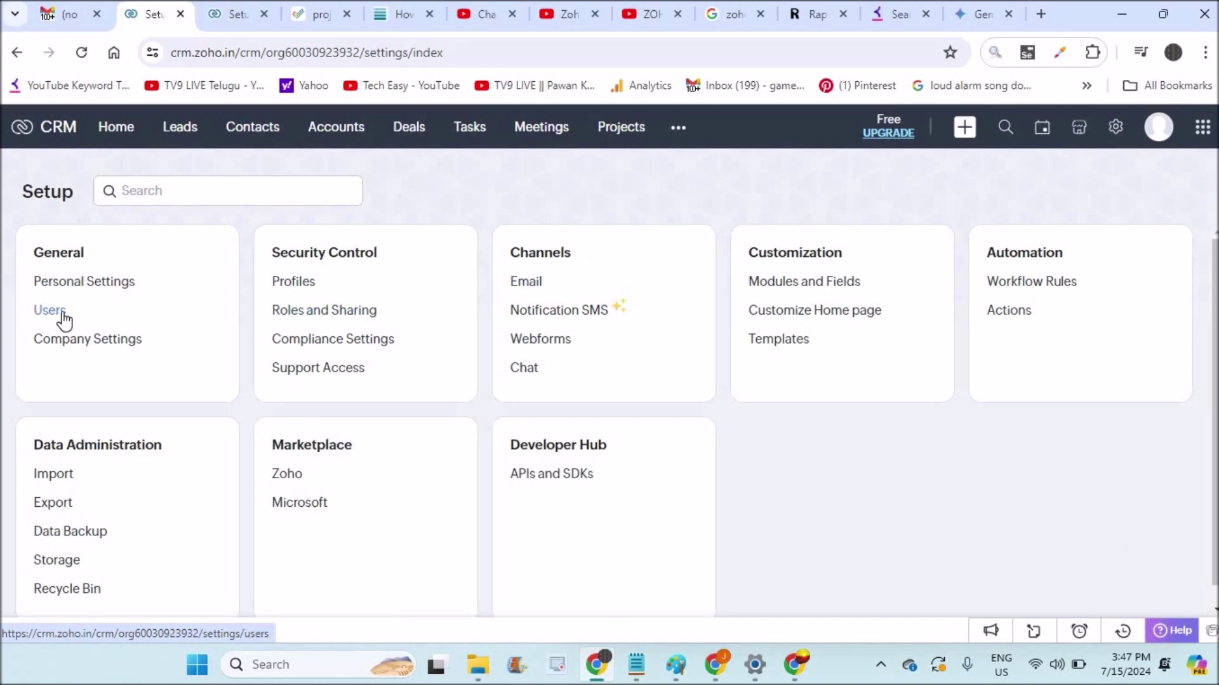
pyautogui.click(63, 316)
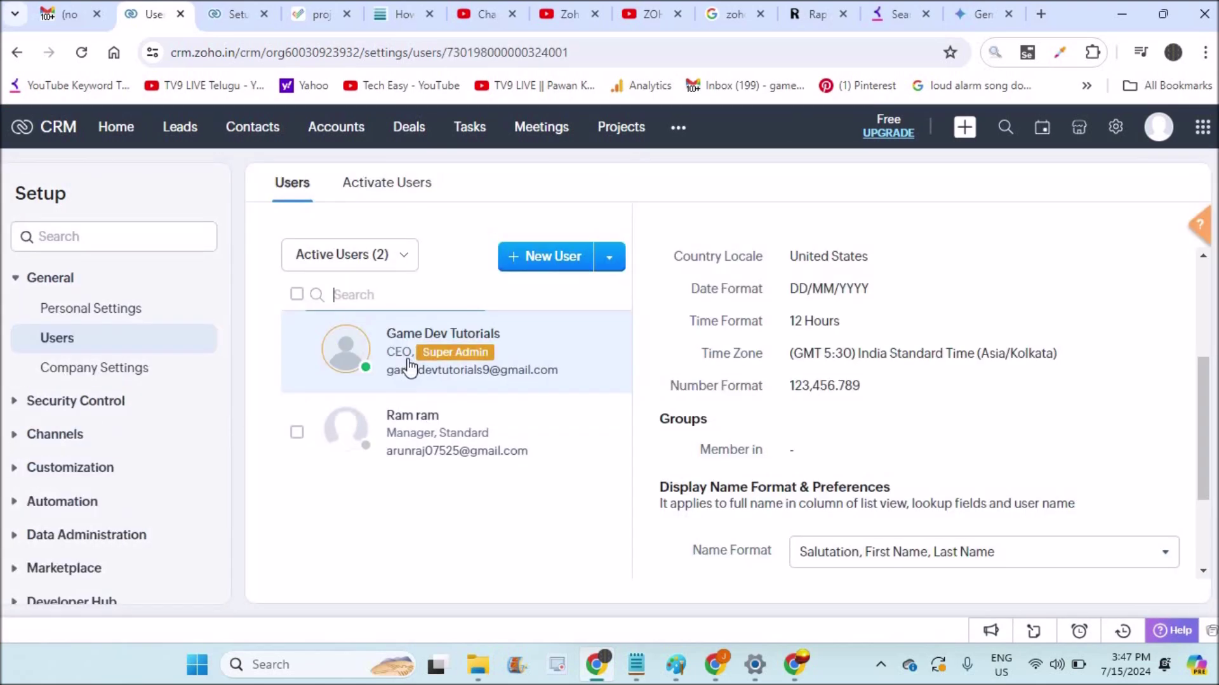
pyautogui.moveTo(416, 352); pyautogui.dragTo(532, 355)
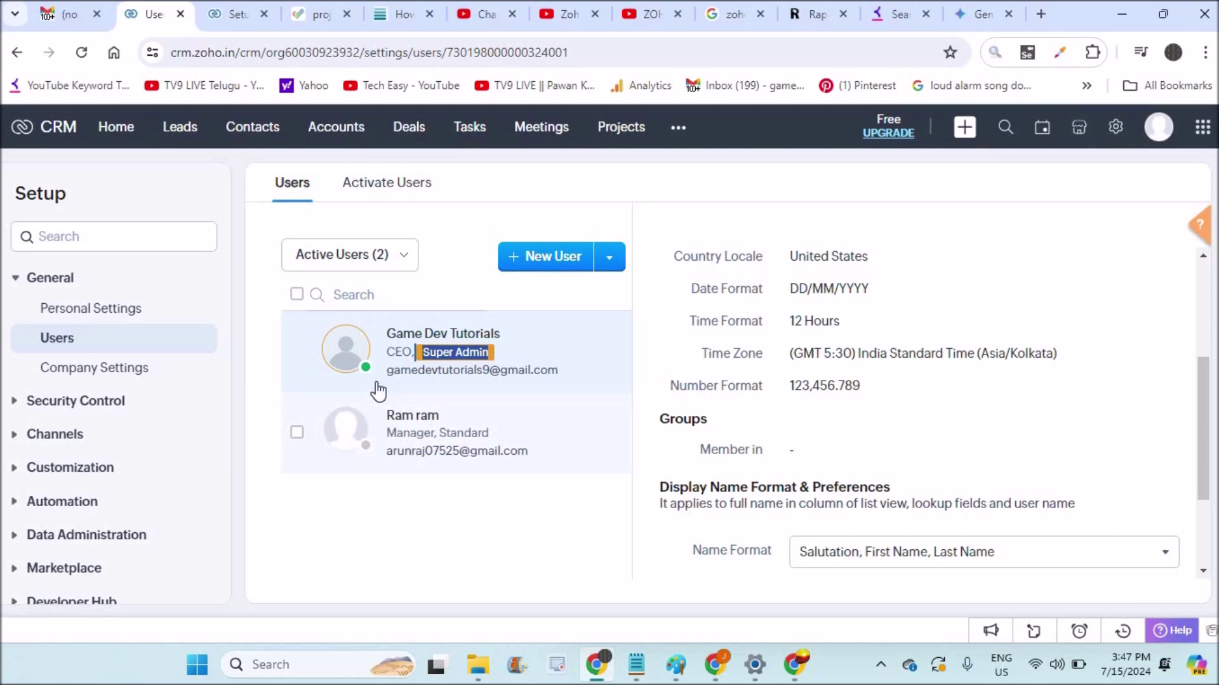
pyautogui.click(547, 267)
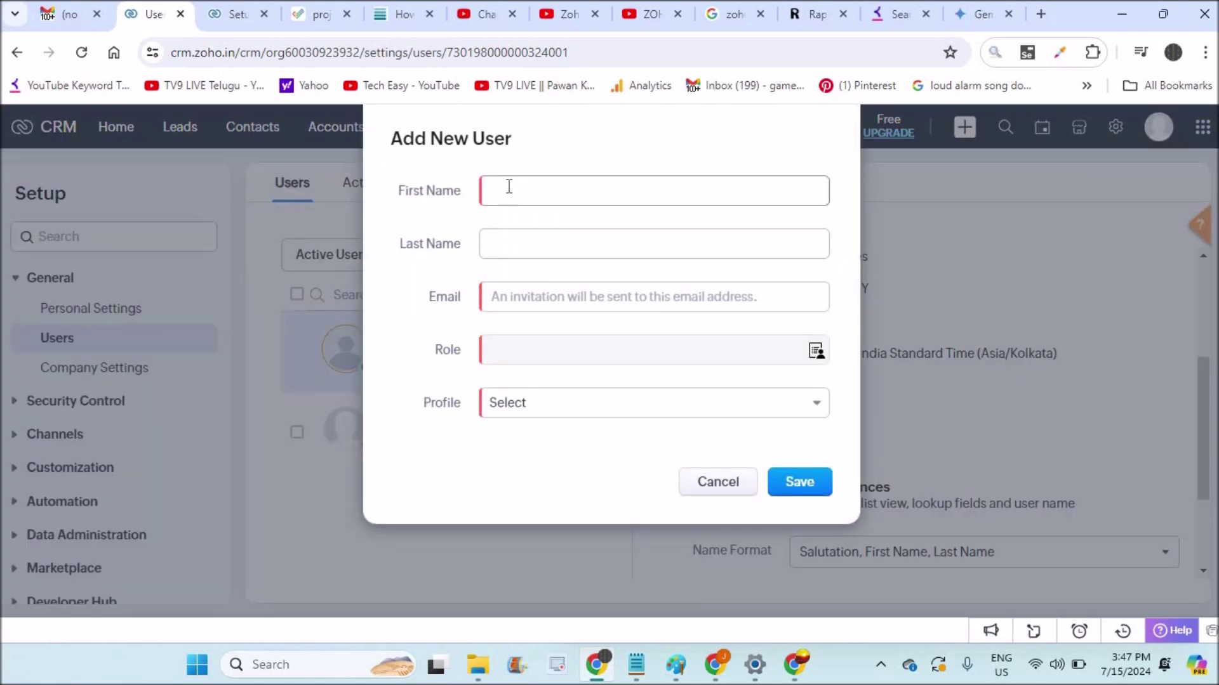
# Enter the new user's first and last name in the Add New User form.
pyautogui.click(537, 189)
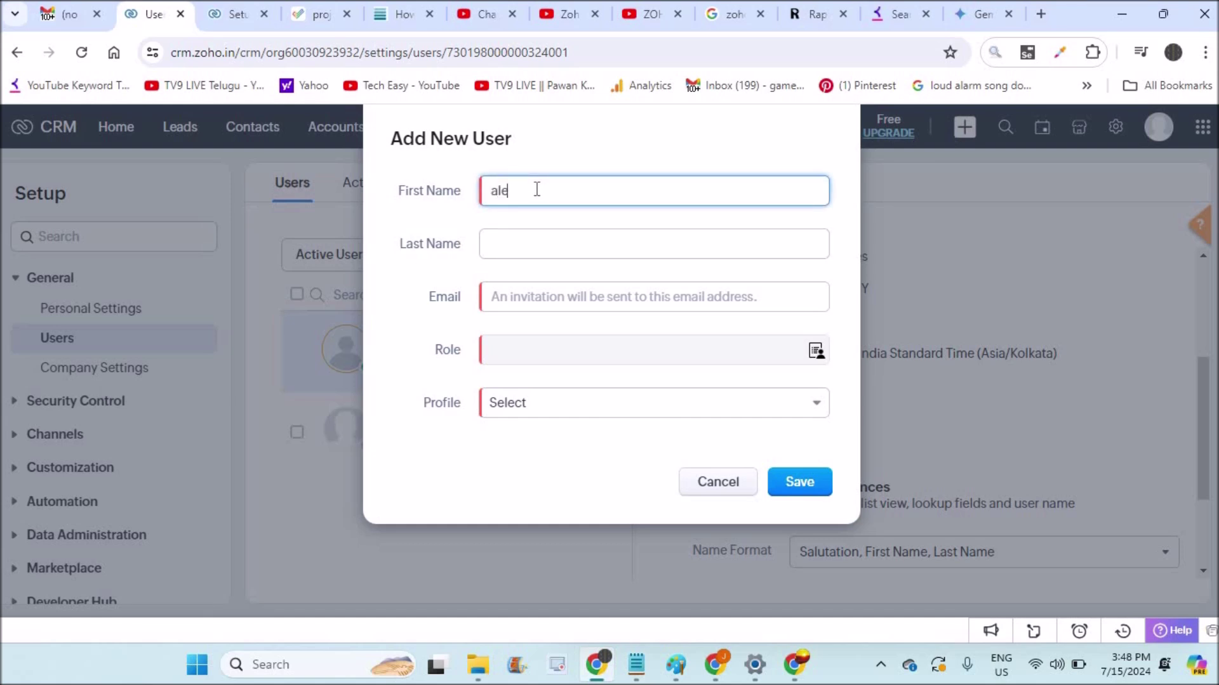
pyautogui.click(521, 236)
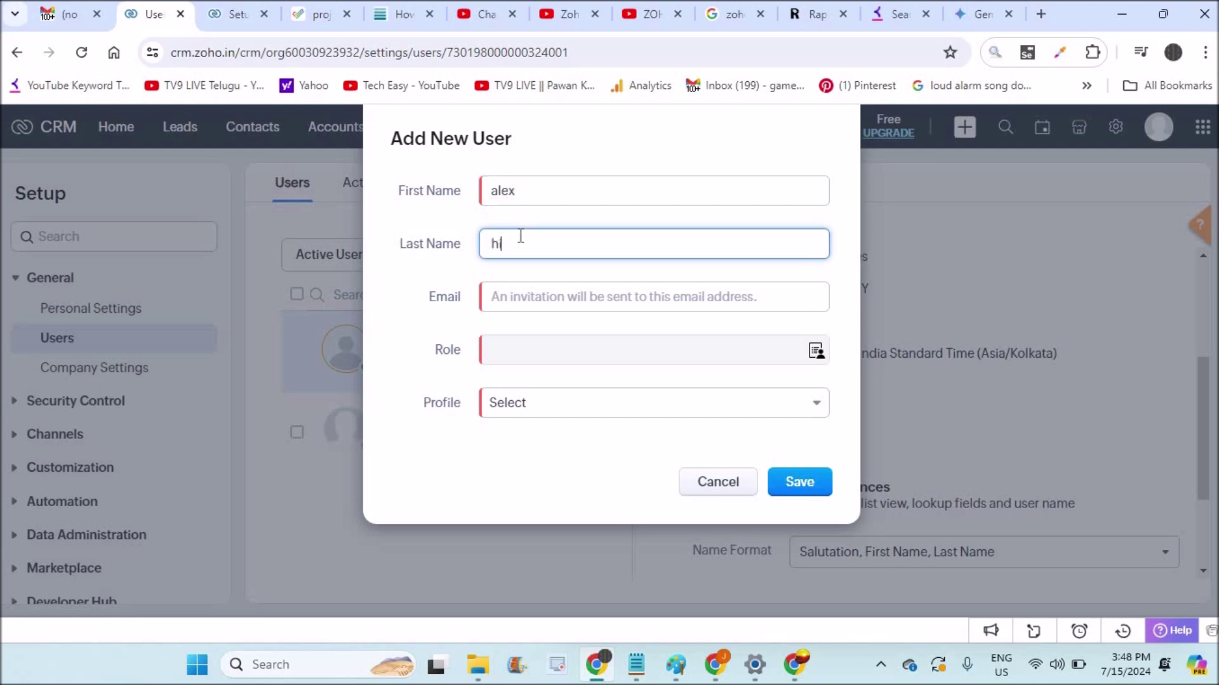
pyautogui.click(531, 292)
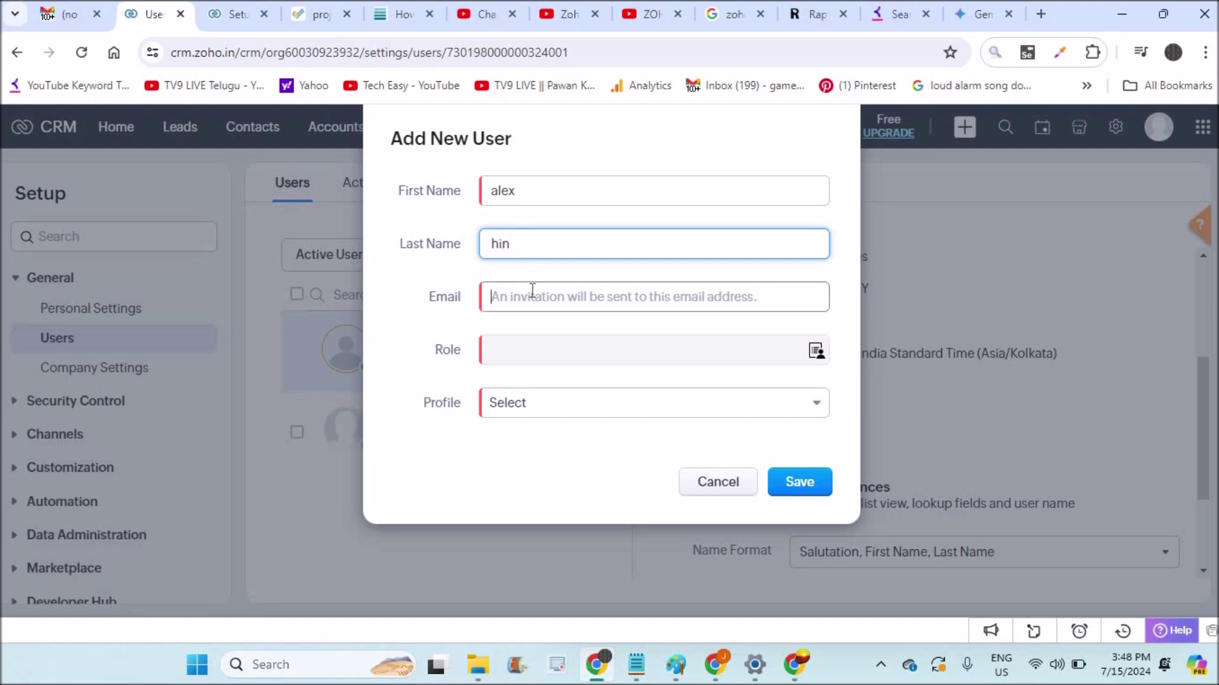
pyautogui.click(509, 328)
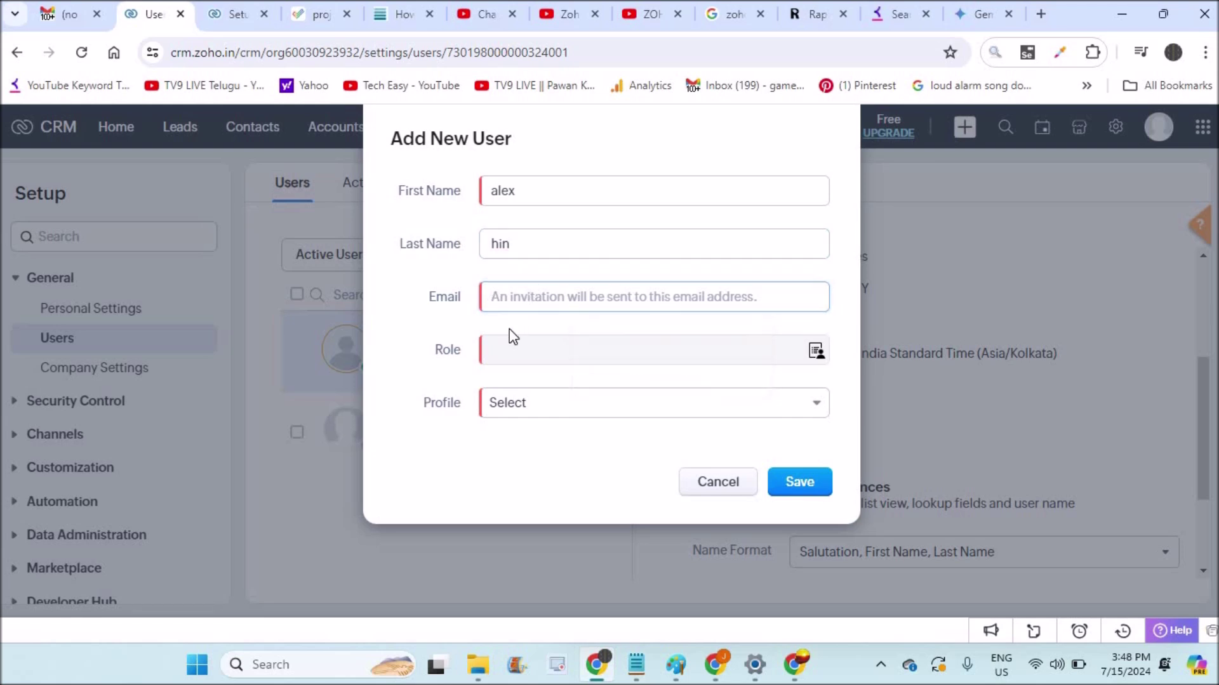
pyautogui.moveTo(723, 674)
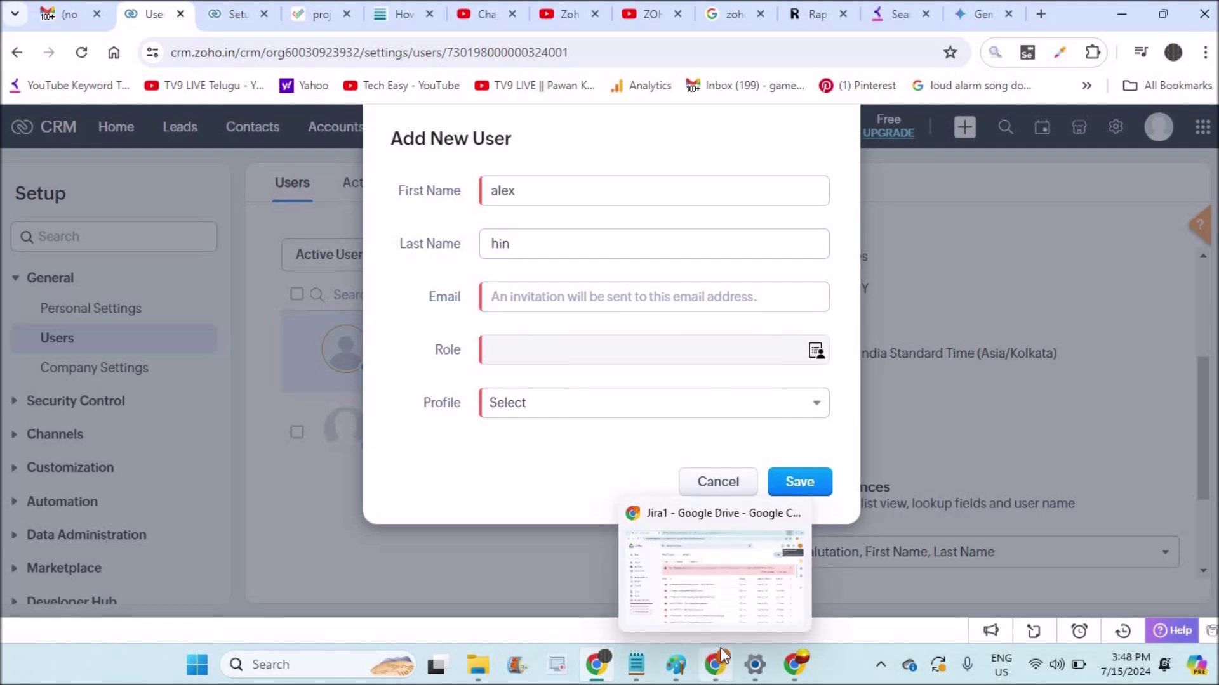
pyautogui.click(726, 615)
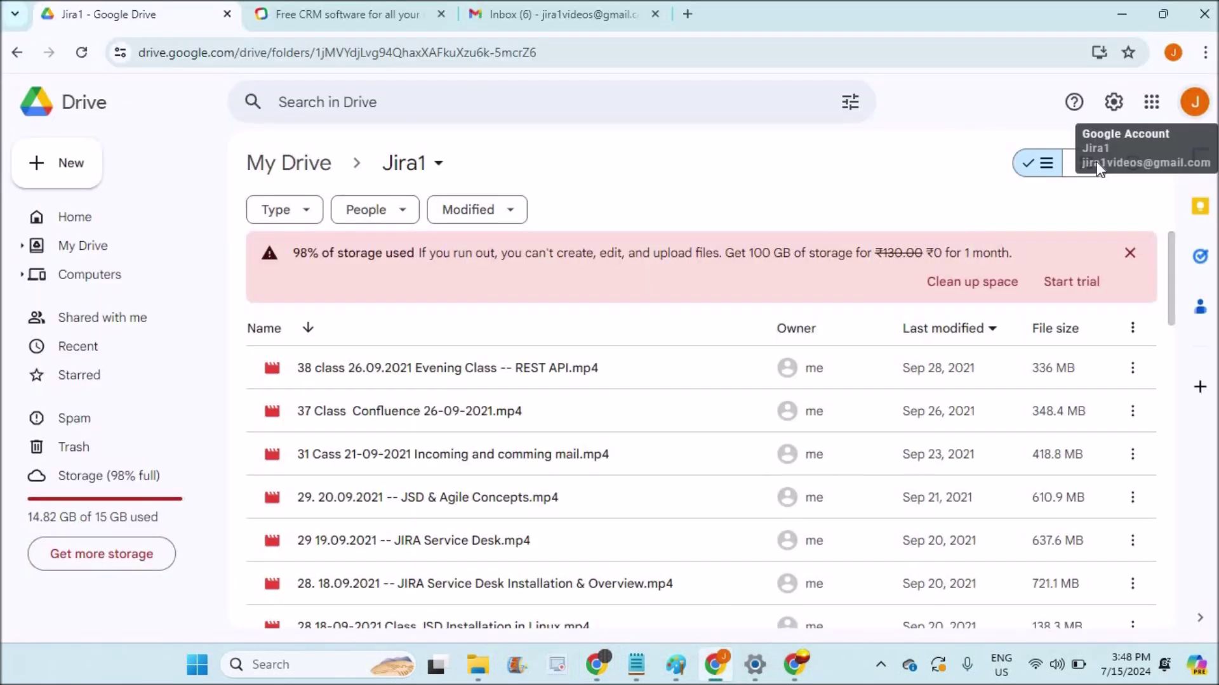
pyautogui.click(1195, 102)
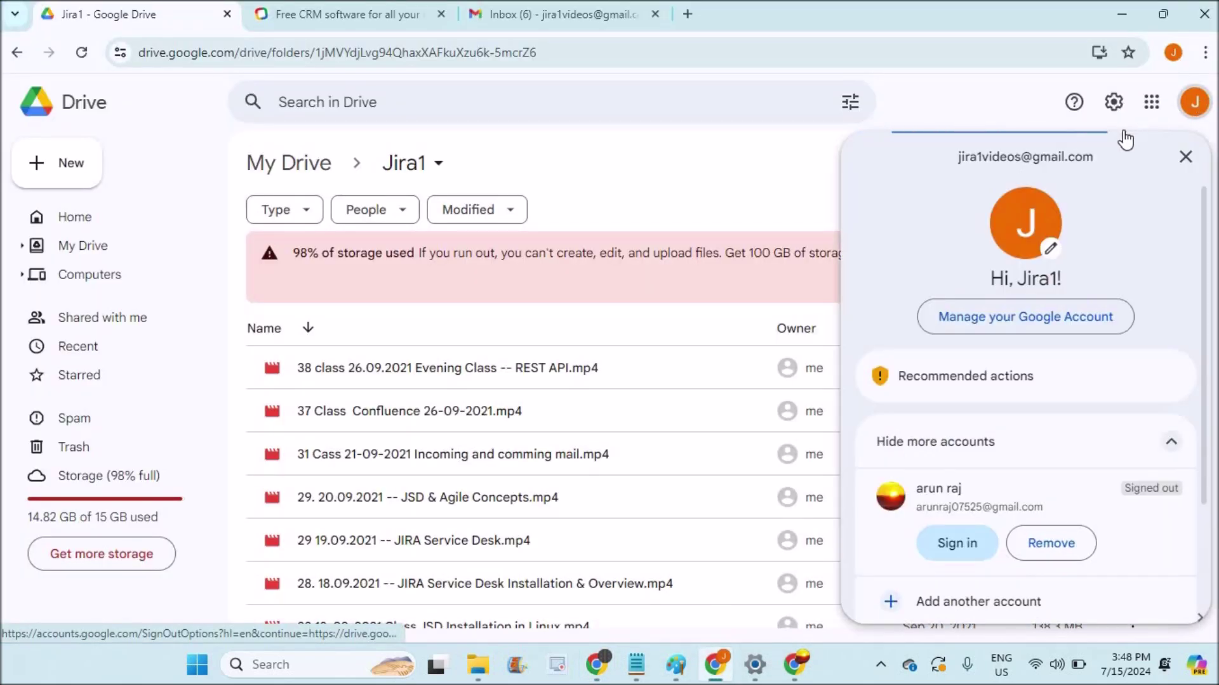
pyautogui.moveTo(1110, 152); pyautogui.dragTo(931, 171)
pyautogui.hotkey('ctrl', 'c')
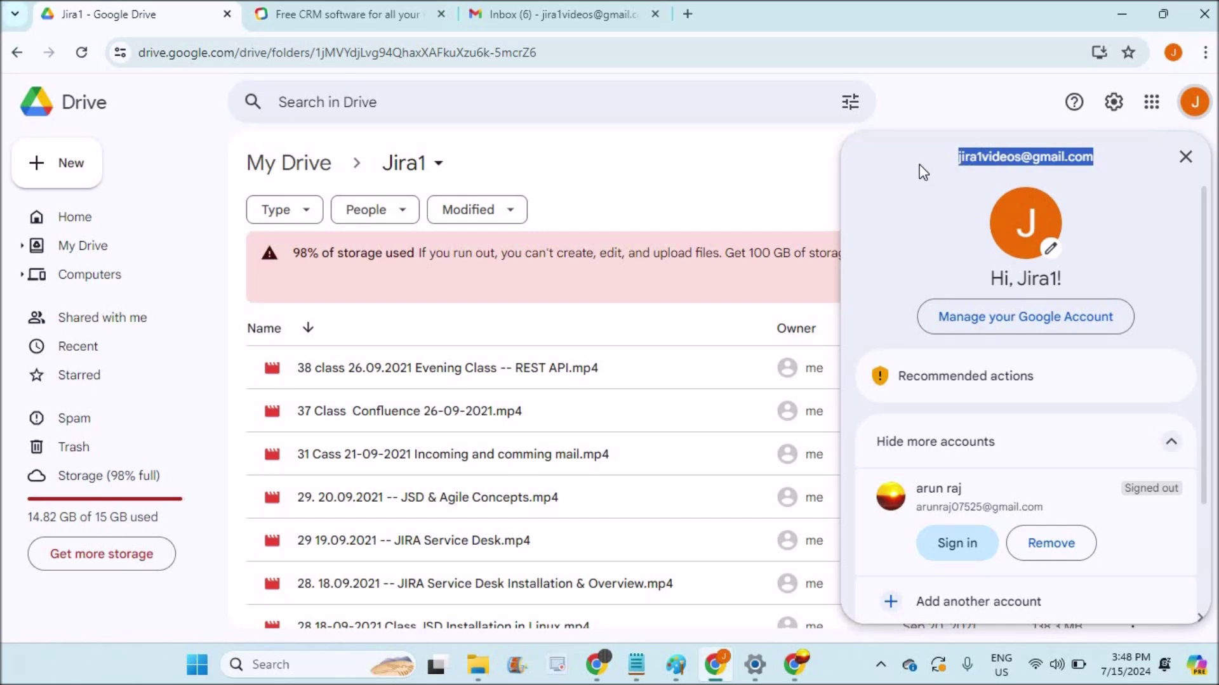
pyautogui.click(596, 574)
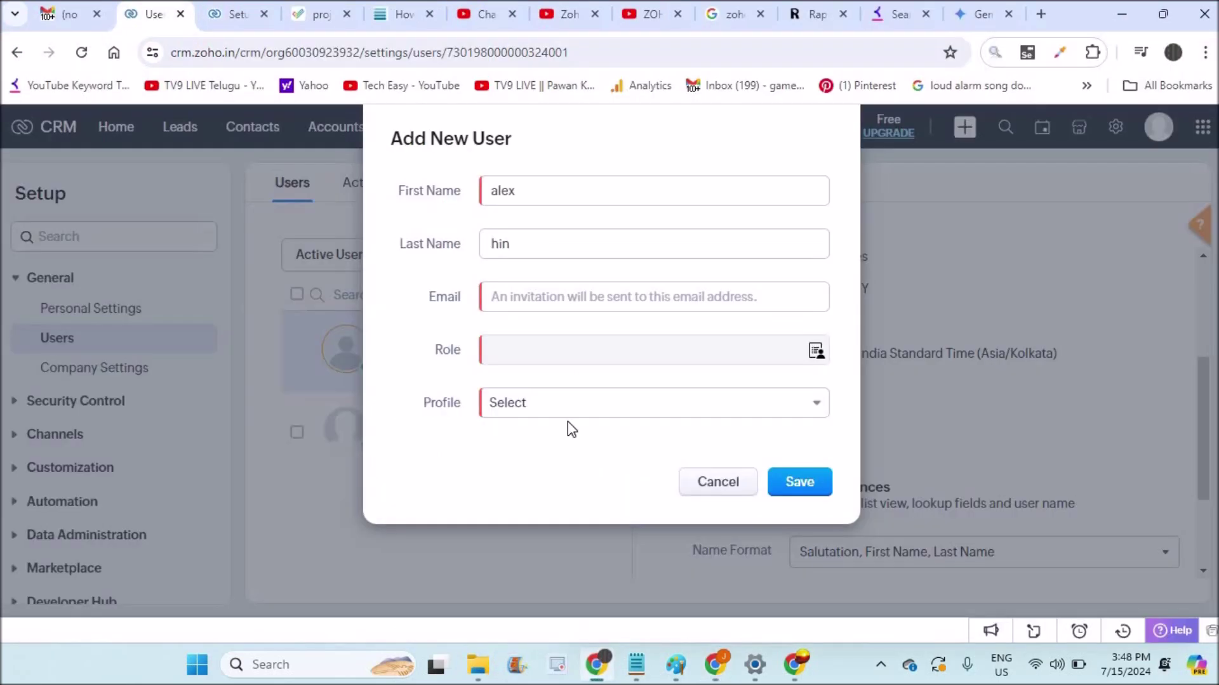
# Paste the user's e-mail address, assign the Manager role and choose the Standard profile.
pyautogui.click(544, 297)
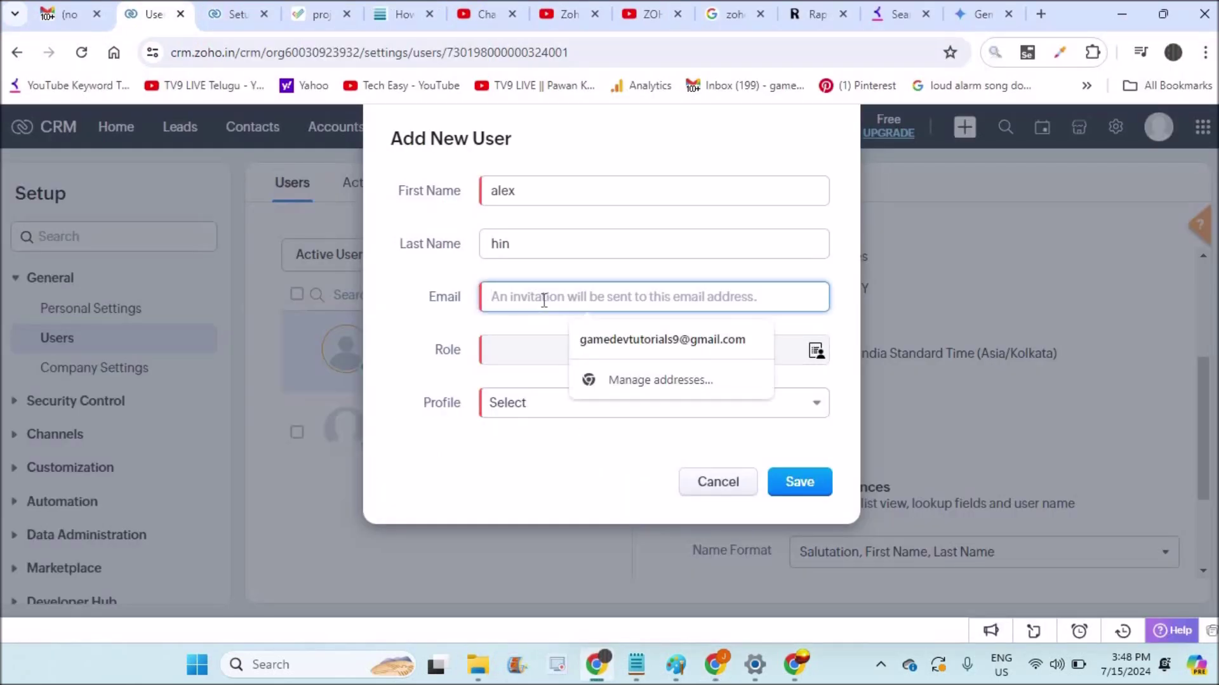
pyautogui.hotkey('ctrl', 'v')
pyautogui.click(526, 351)
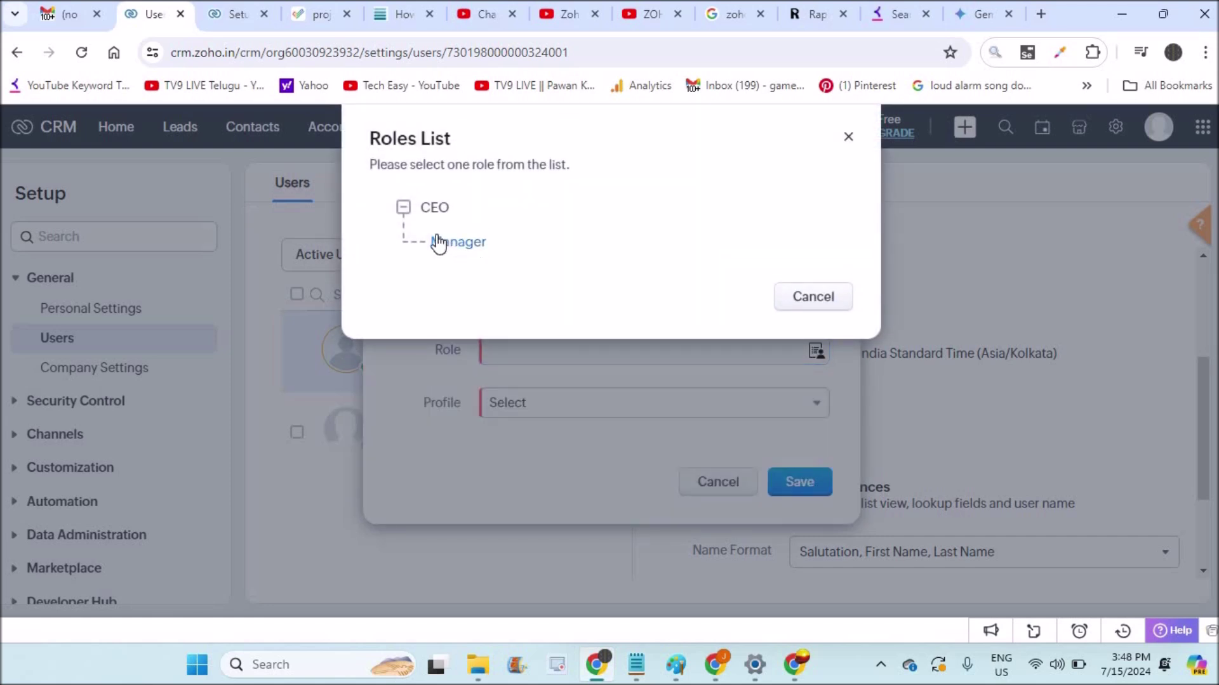
pyautogui.click(438, 244)
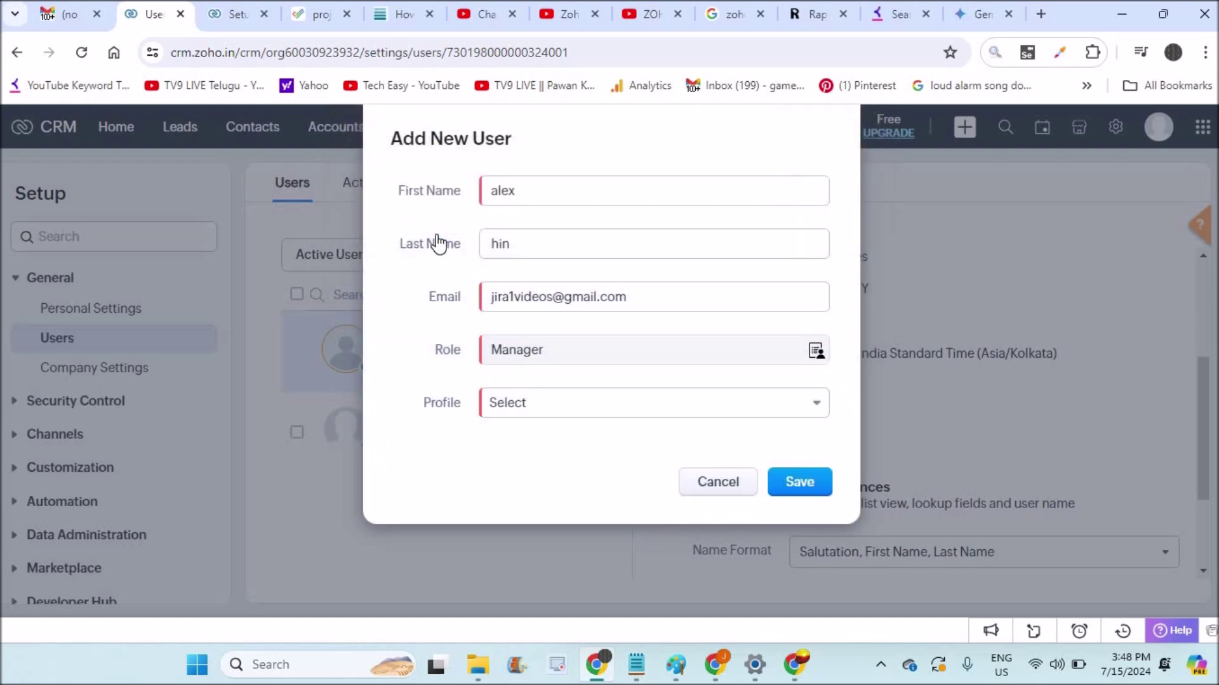
pyautogui.click(667, 408)
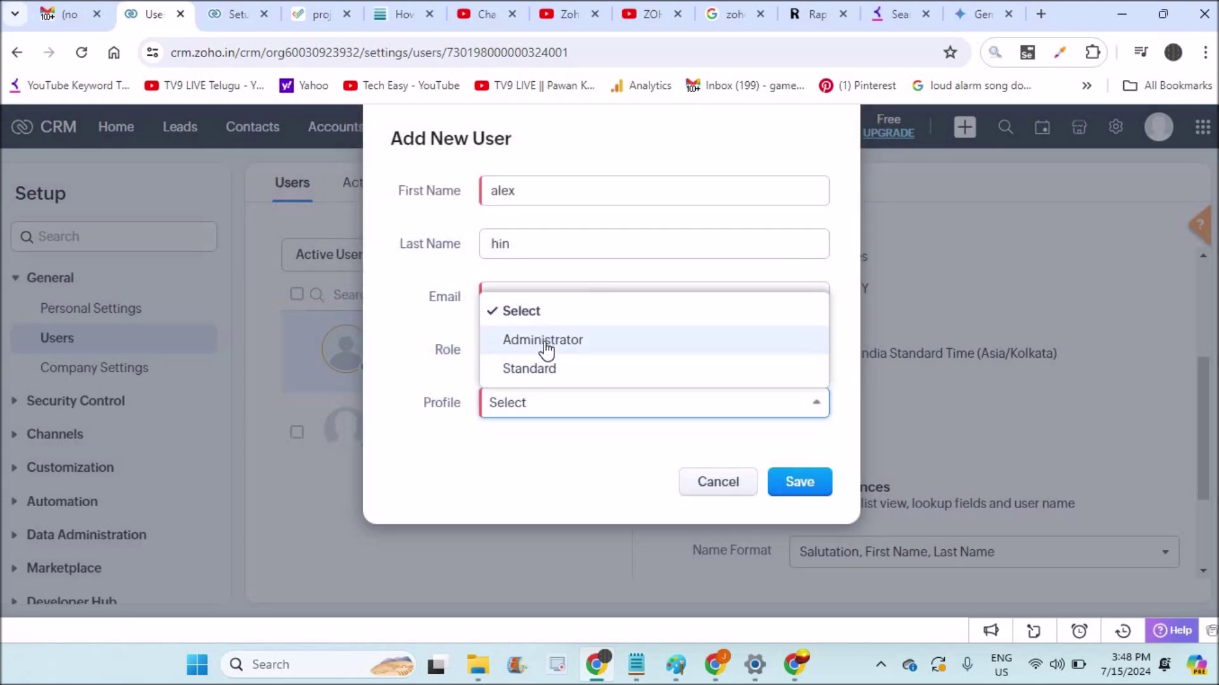
pyautogui.click(565, 371)
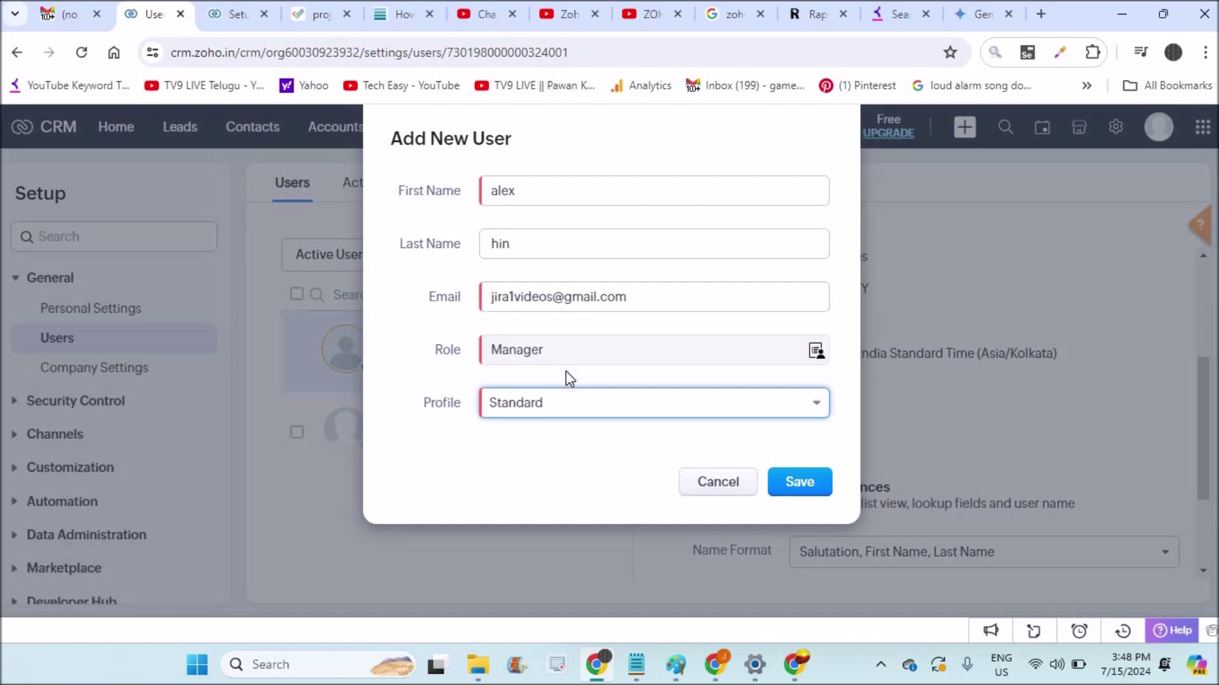
# Save the new user so the invitation is sent.
pyautogui.click(802, 481)
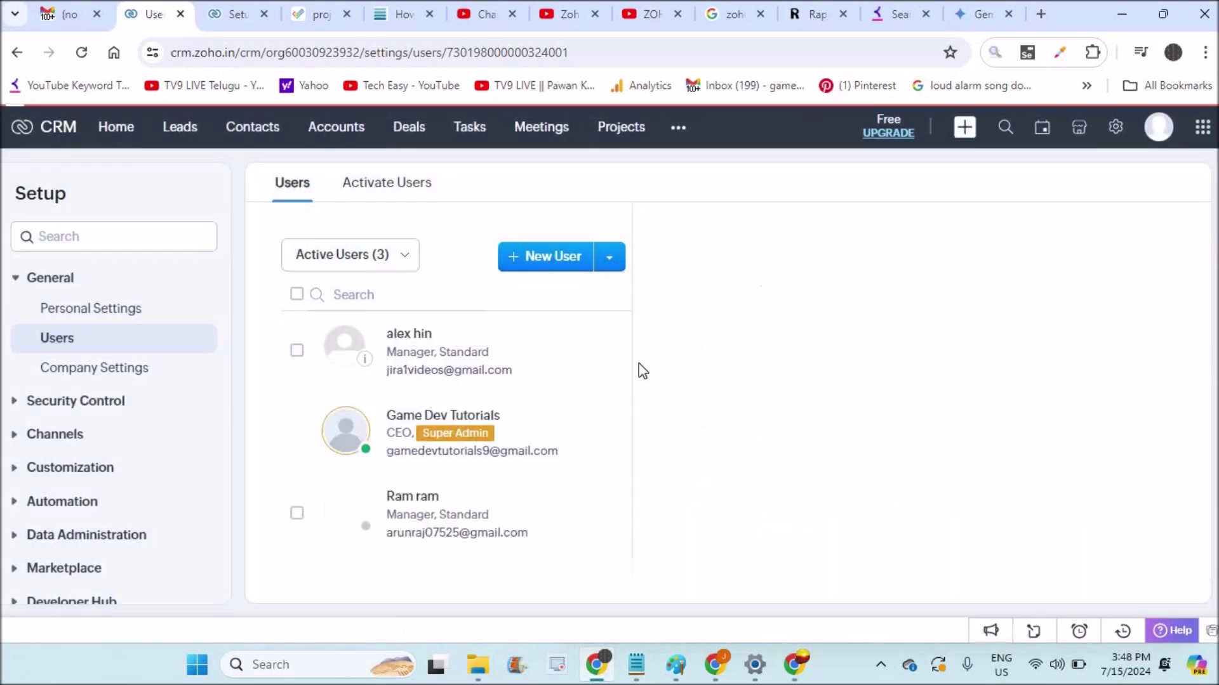
pyautogui.moveTo(366, 360)
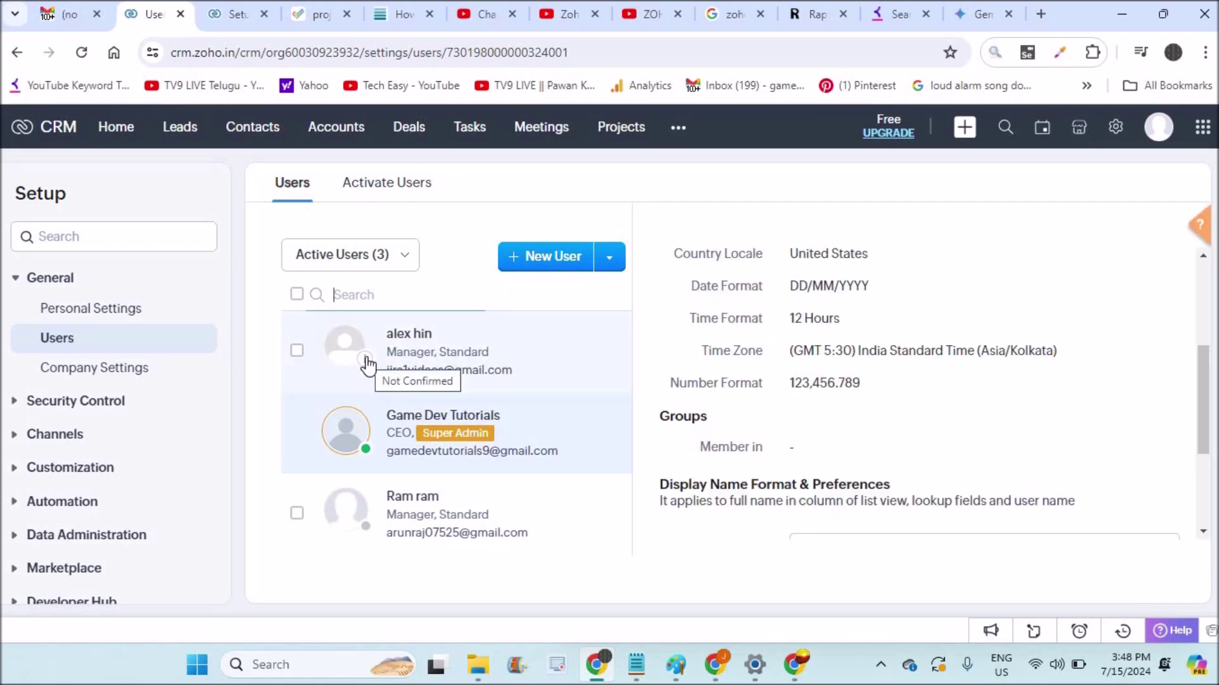
pyautogui.click(720, 678)
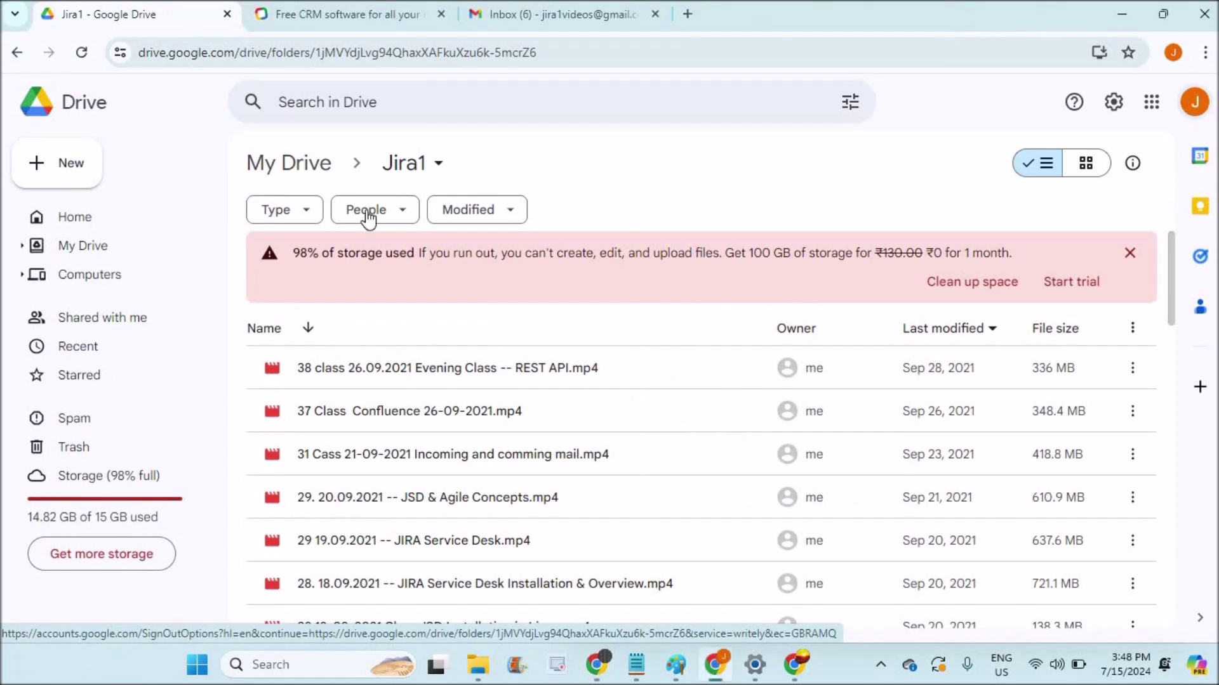
# Refresh the Gmail inbox and open the Zoho CRM invitation email.
pyautogui.click(83, 221)
pyautogui.click(557, 8)
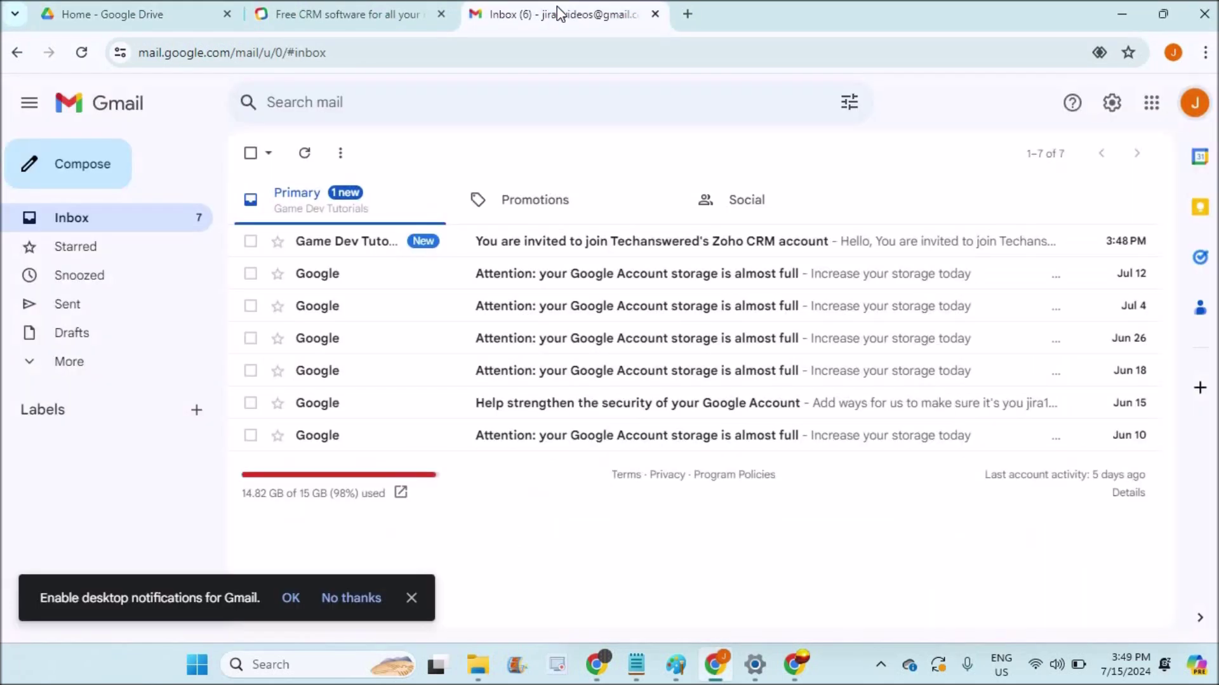
pyautogui.click(304, 153)
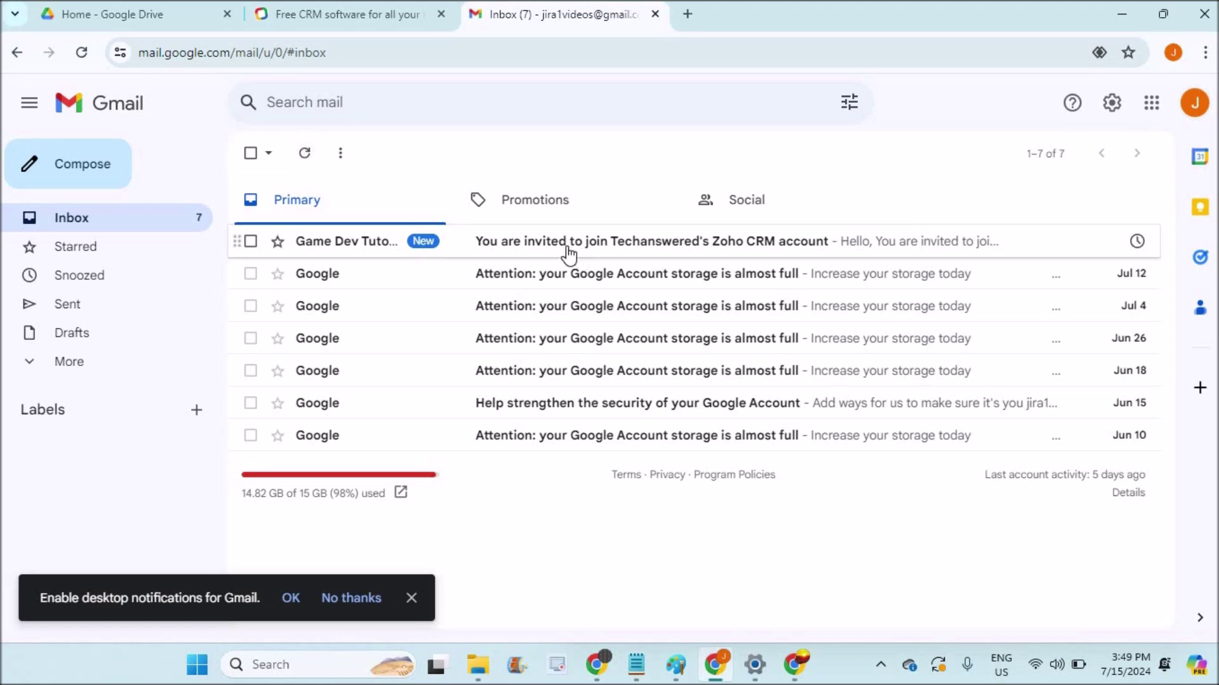
pyautogui.click(658, 252)
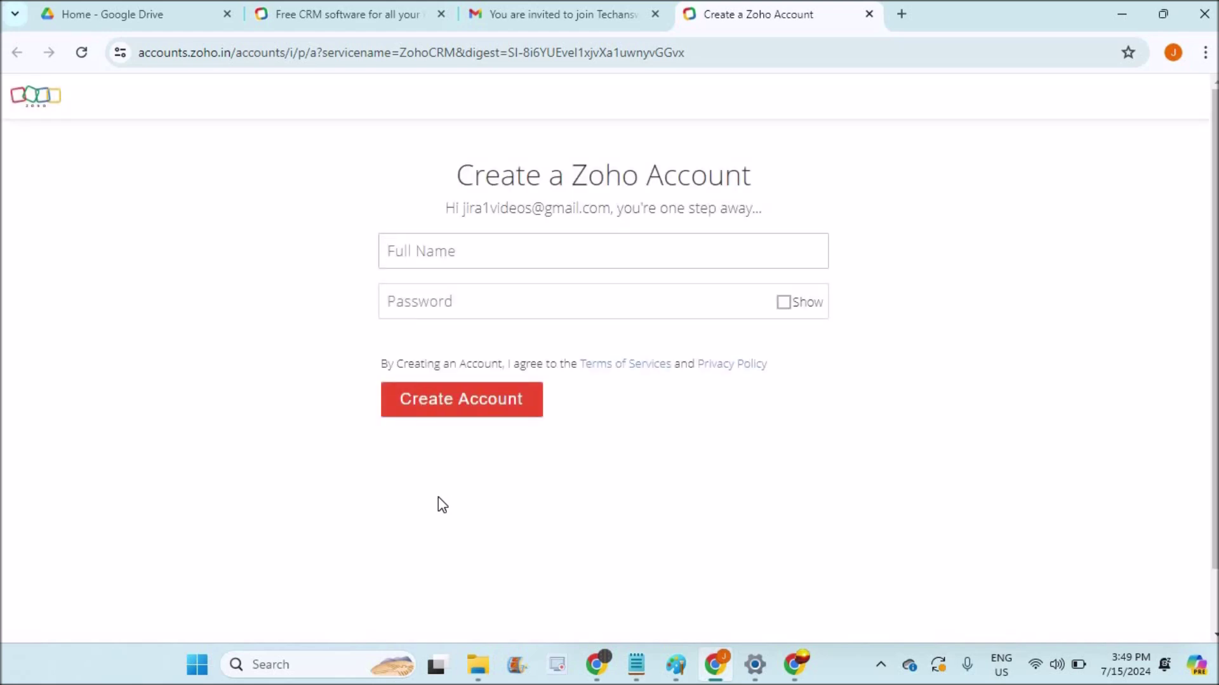
# Create the Zoho account with the invited user's full name and a password.
pyautogui.write('alex')
pyautogui.click(426, 299)
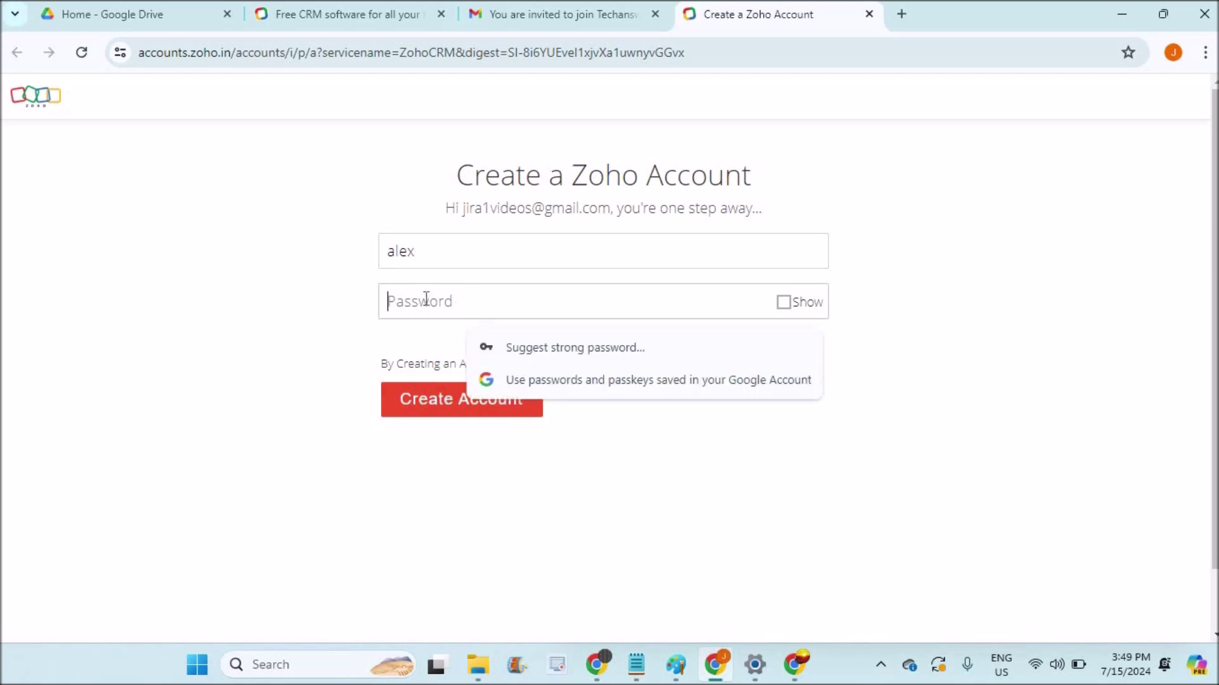
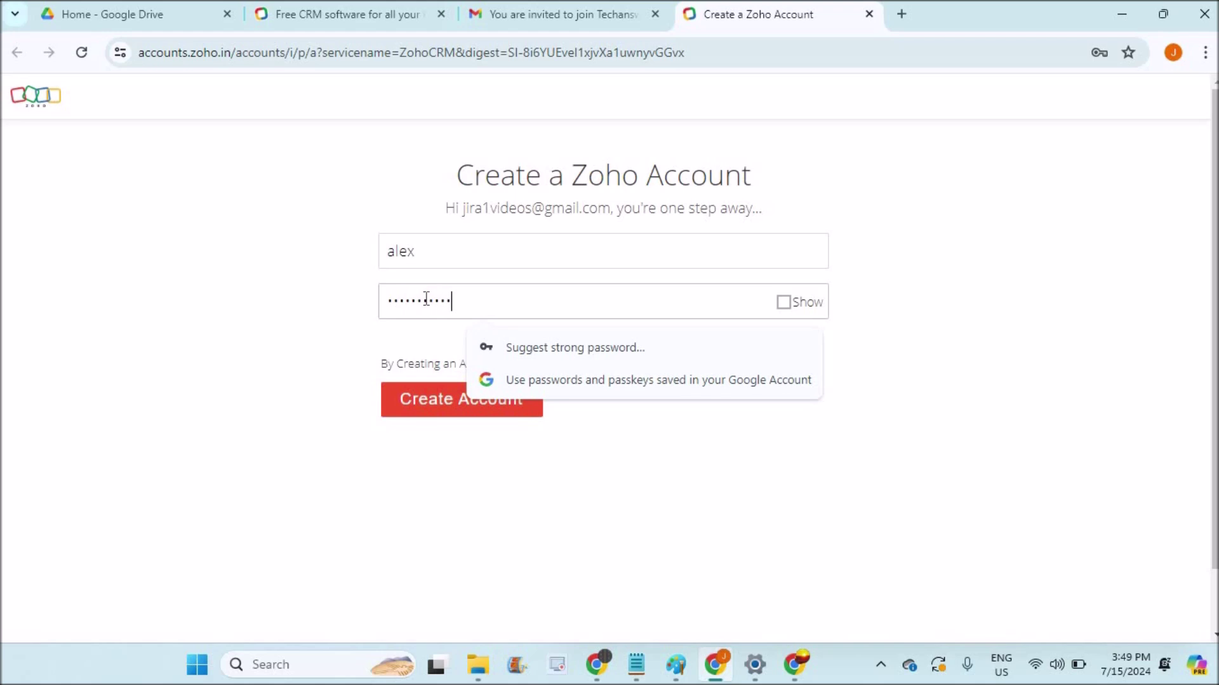
pyautogui.click(228, 326)
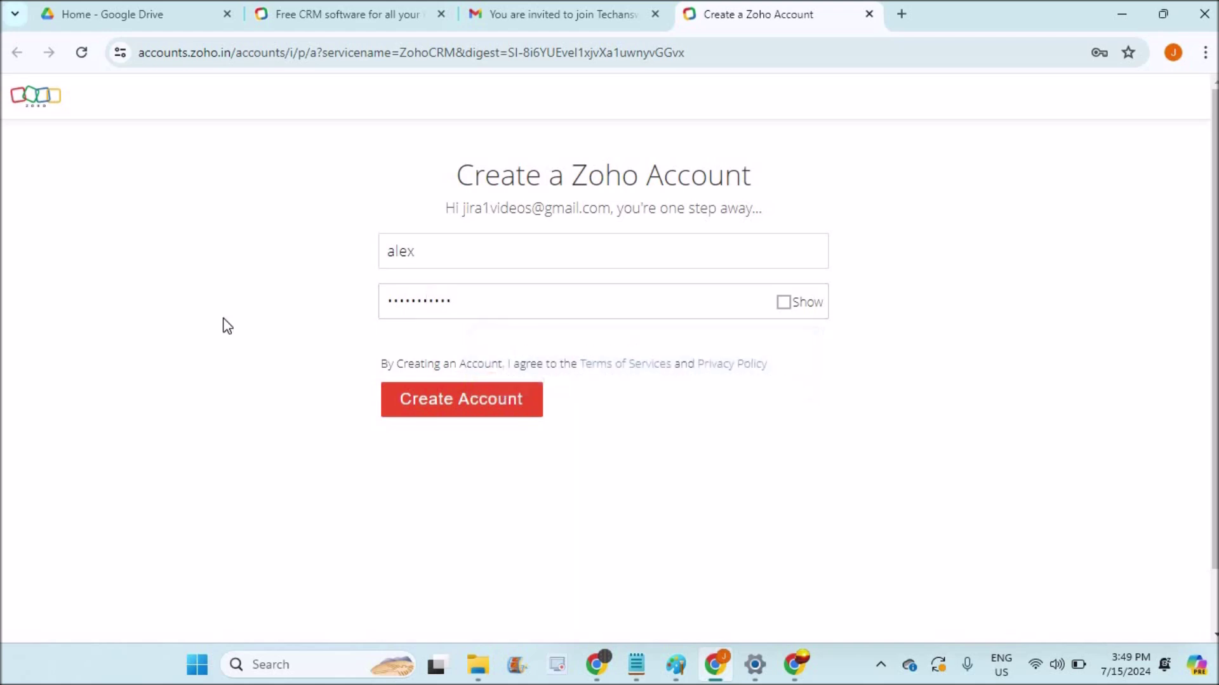
pyautogui.click(491, 410)
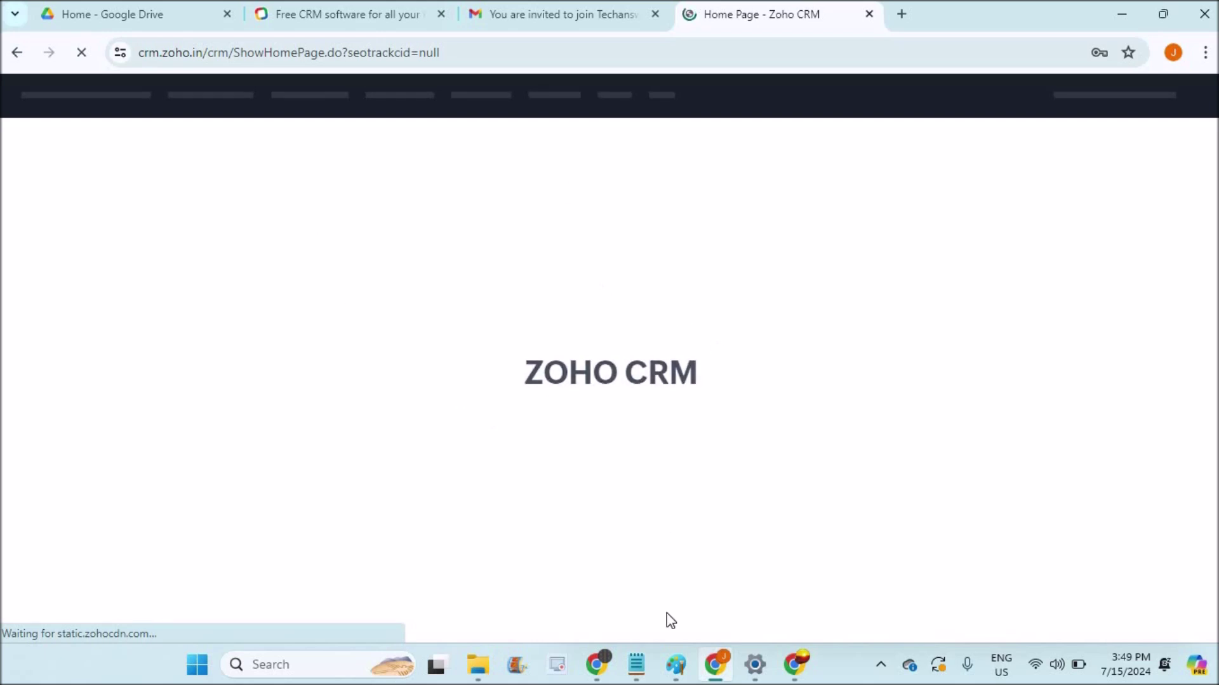
# Reload the Zoho CRM Users page to update the new user's status, then go to Home.
pyautogui.moveTo(597, 665)
pyautogui.click(563, 598)
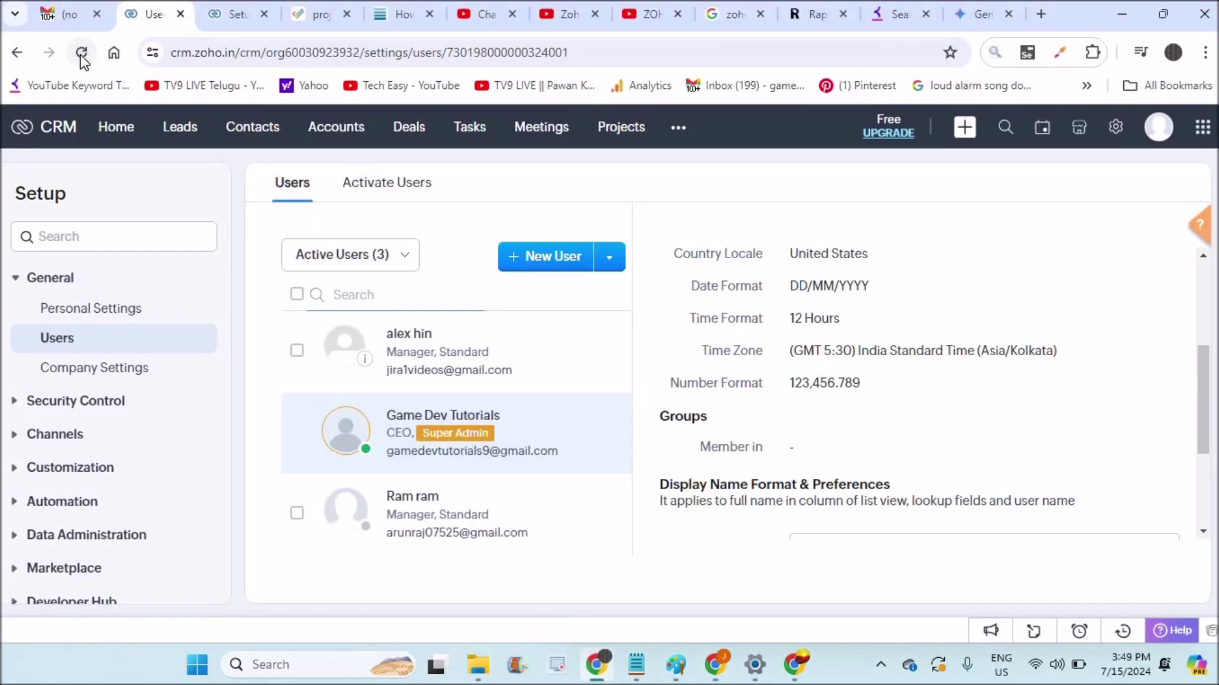
pyautogui.click(82, 54)
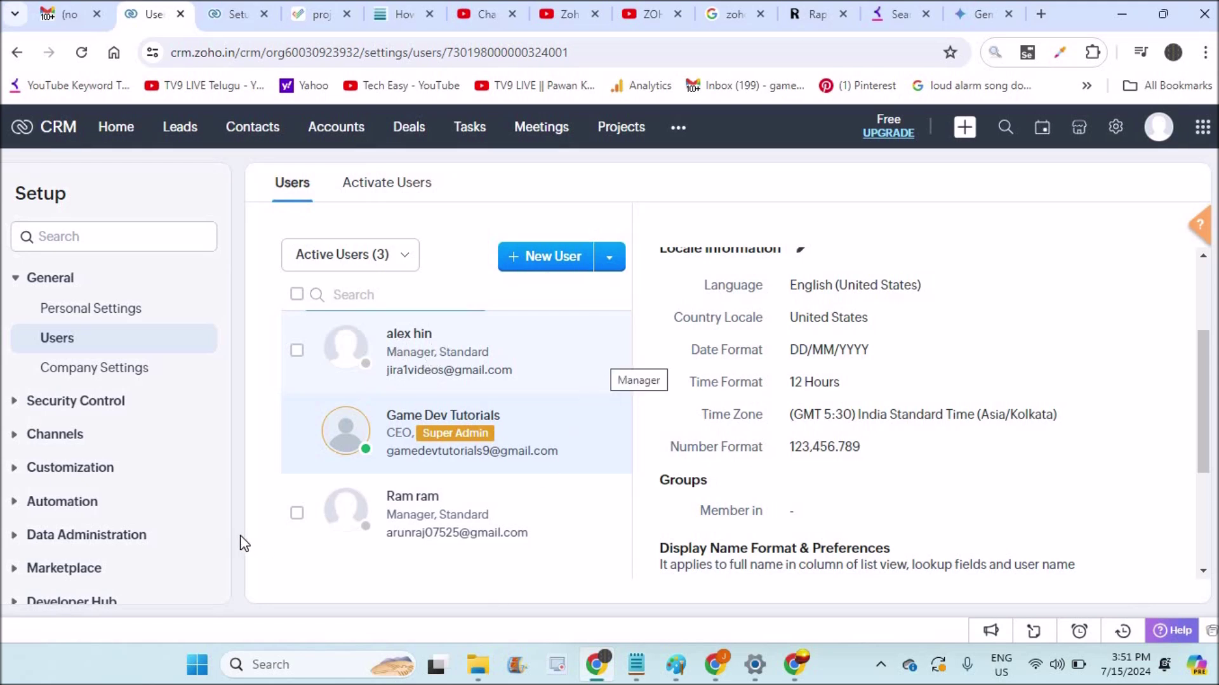
pyautogui.click(468, 131)
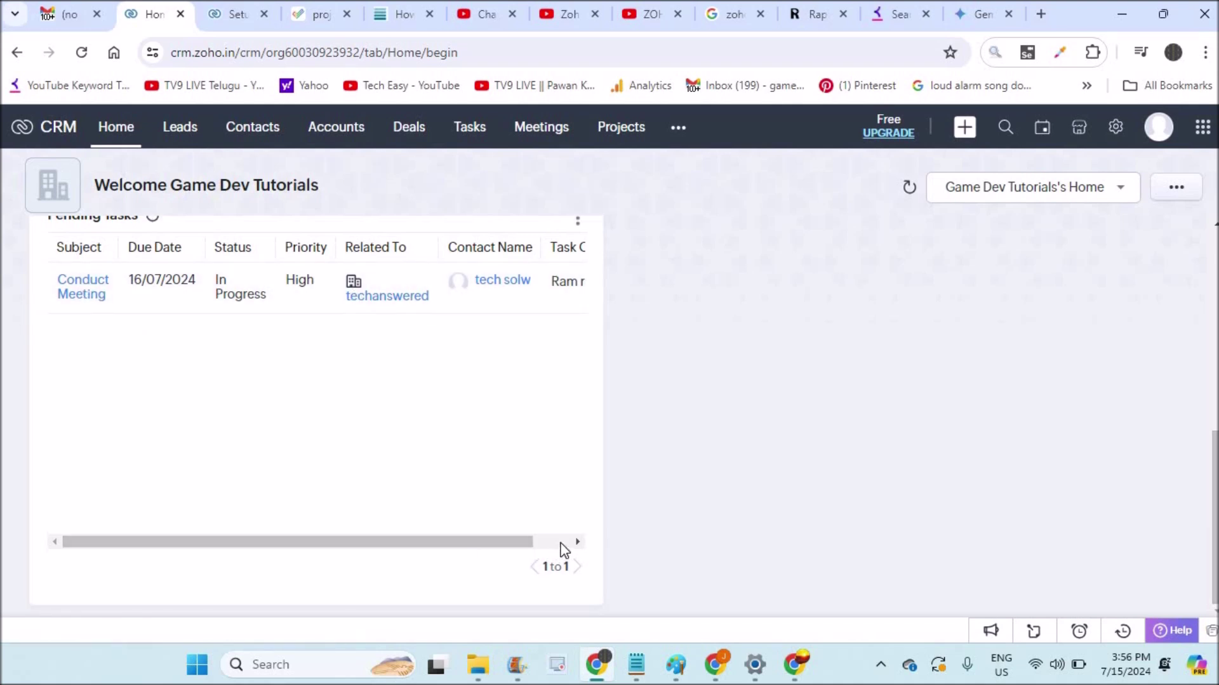
# Open the pending Conduct Meeting task due 16/07/2024 from the Pending Tasks table.
pyautogui.click(561, 543)
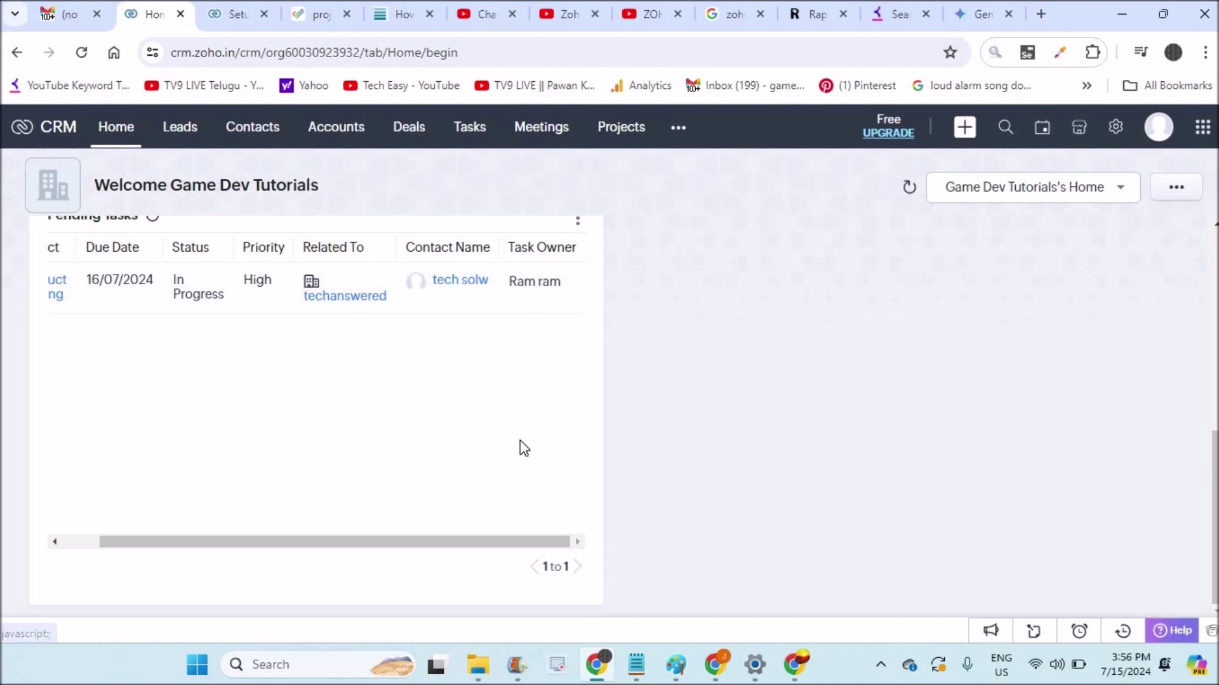
pyautogui.click(76, 542)
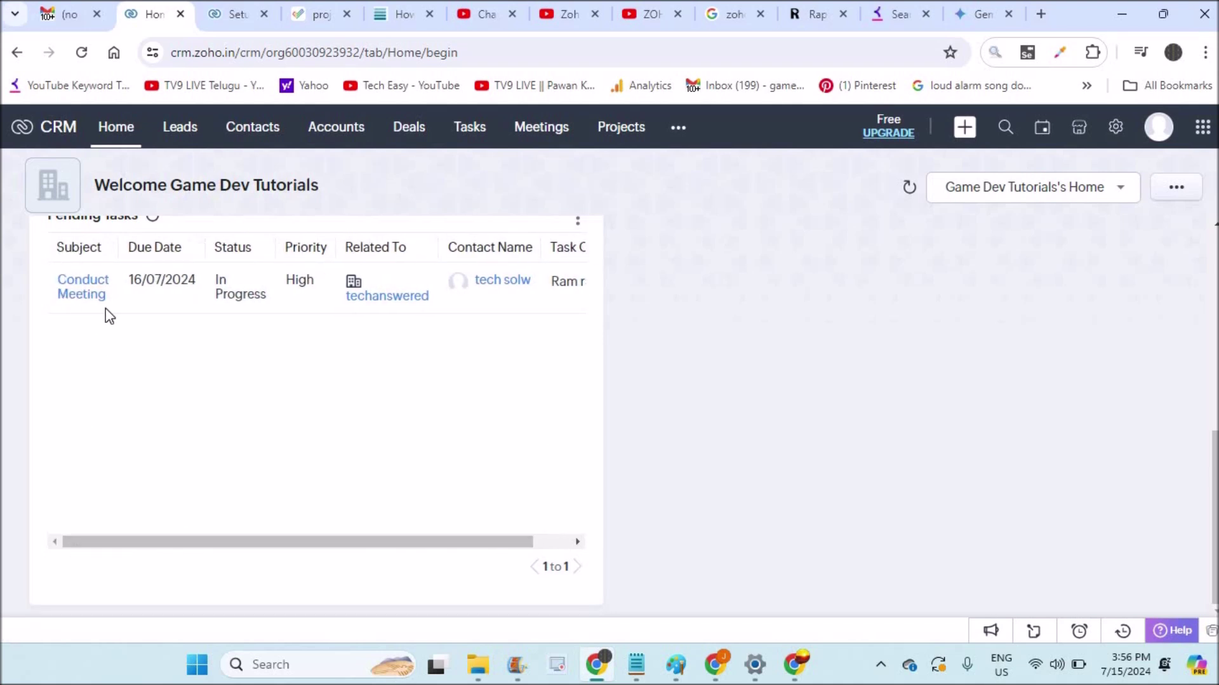
pyautogui.click(97, 293)
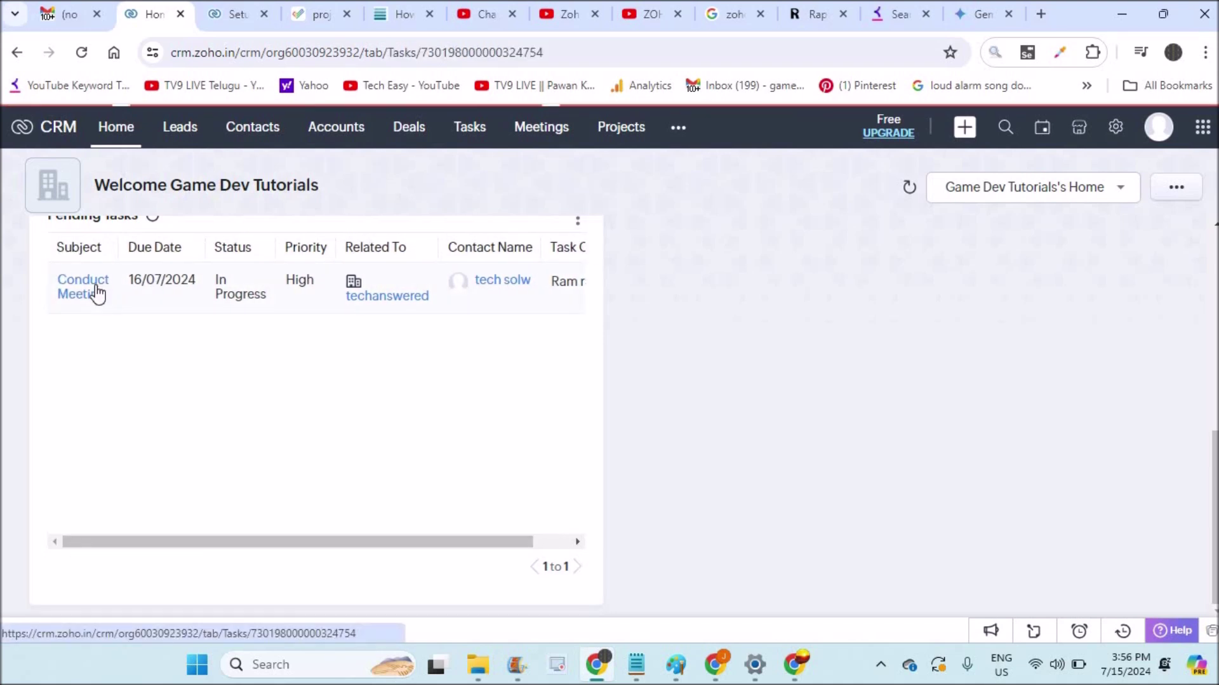